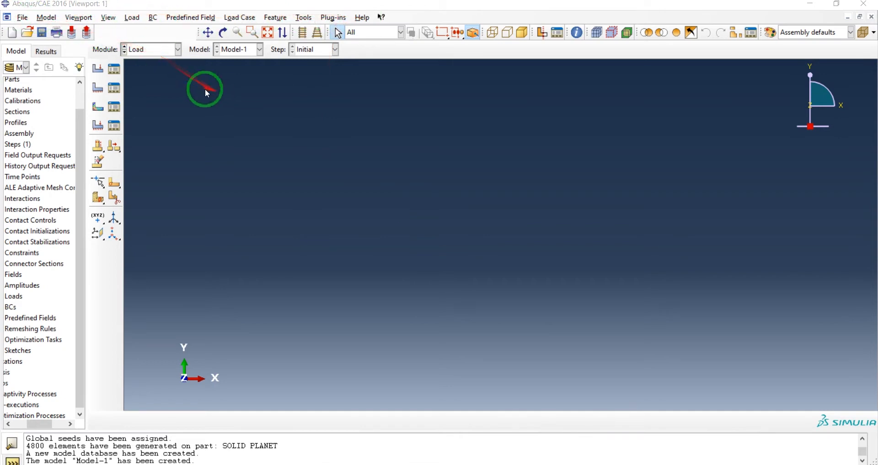
Switch to the Part module for Model-1
{"action": "left_click", "coordinate": [155, 49]}
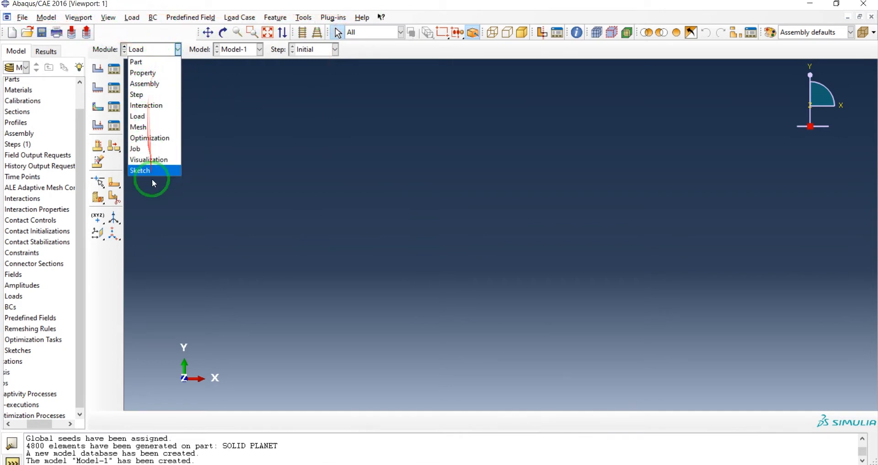
{"action": "left_click_drag", "start_coordinate": [80, 140], "coordinate": [75, 111]}
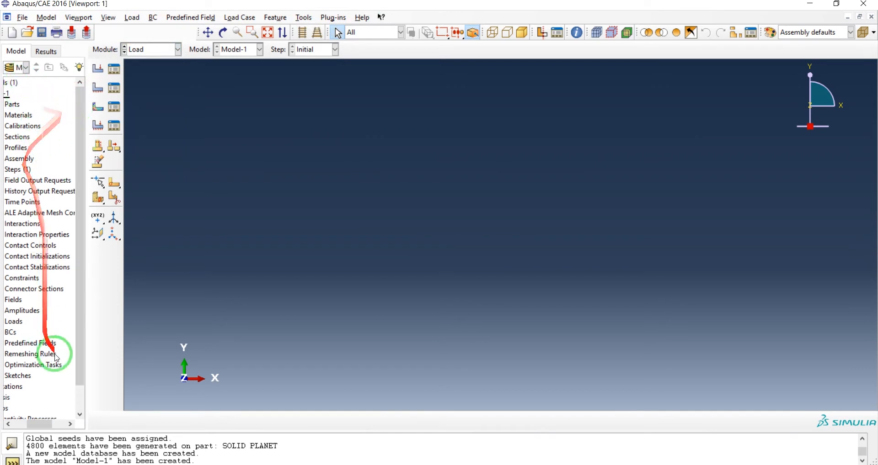
{"action": "left_click_drag", "start_coordinate": [39, 424], "coordinate": [18, 424]}
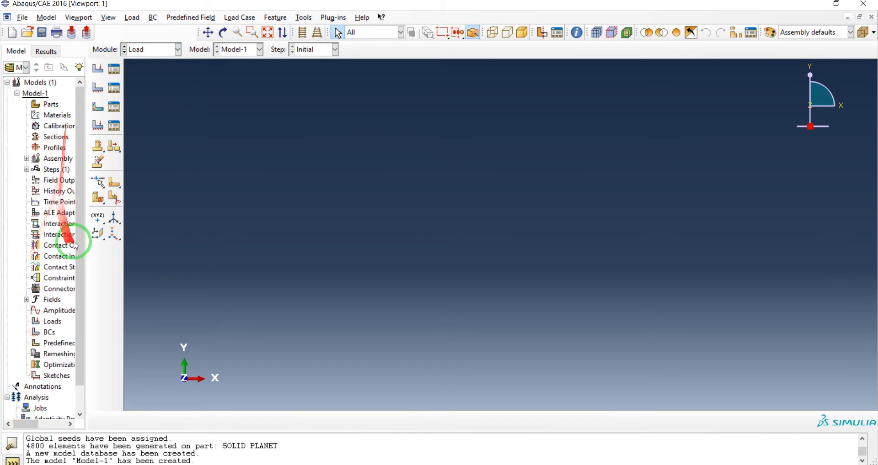
{"action": "left_click", "coordinate": [158, 55]}
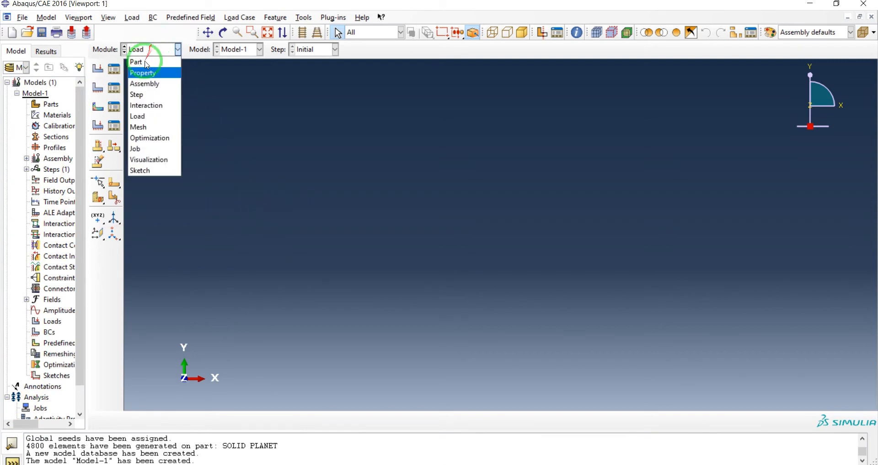
{"action": "left_click", "coordinate": [146, 61]}
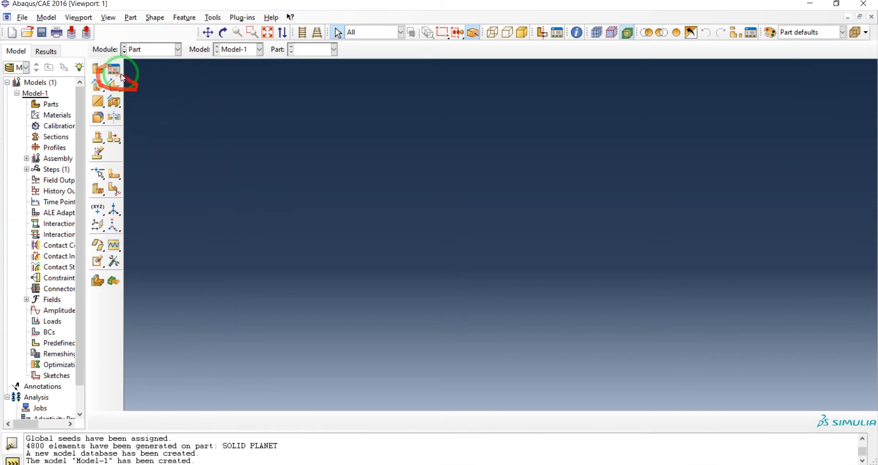
{"action": "left_click", "coordinate": [98, 69]}
{"action": "left_click", "coordinate": [41, 313]}
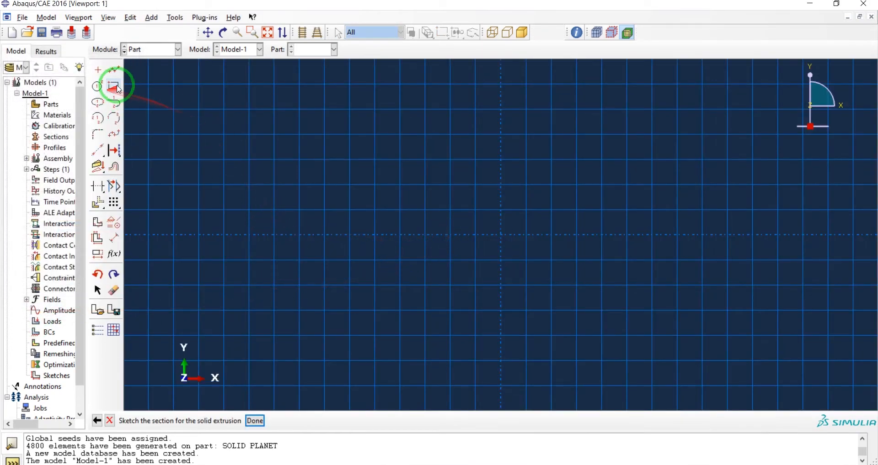
{"action": "left_click", "coordinate": [97, 420]}
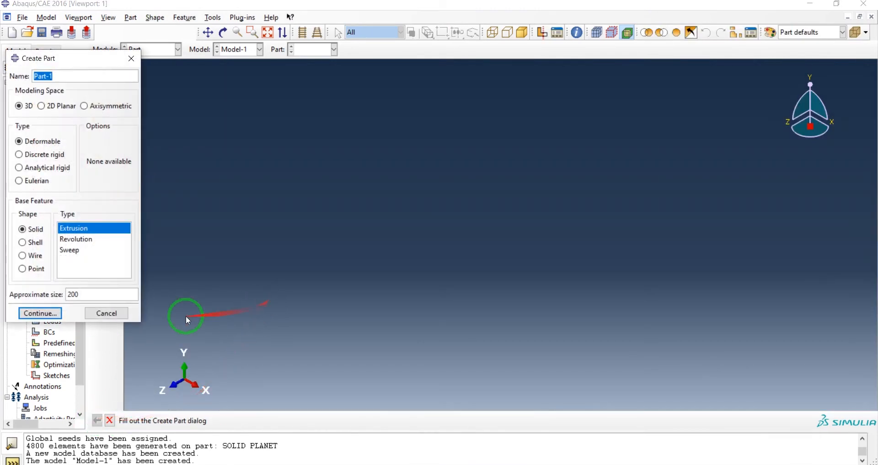
{"action": "left_click", "coordinate": [108, 314]}
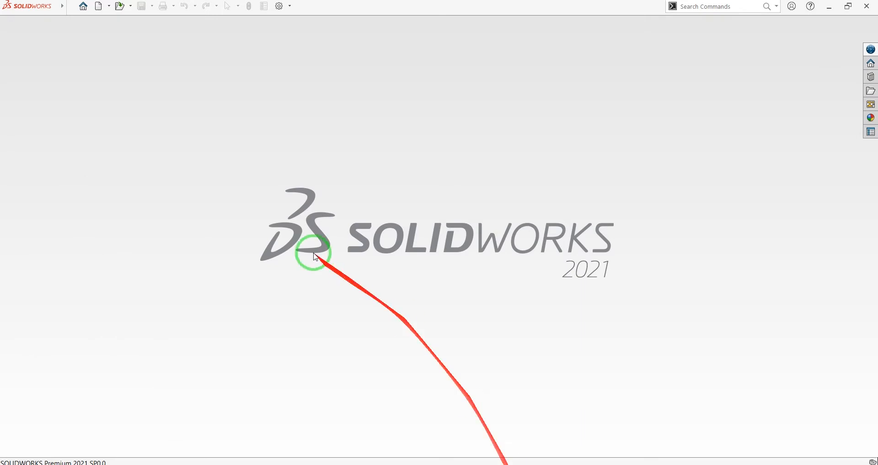
Switch to SolidWorks, create a new part document and start a sketch on the Front Plane
{"action": "left_click", "coordinate": [98, 6]}
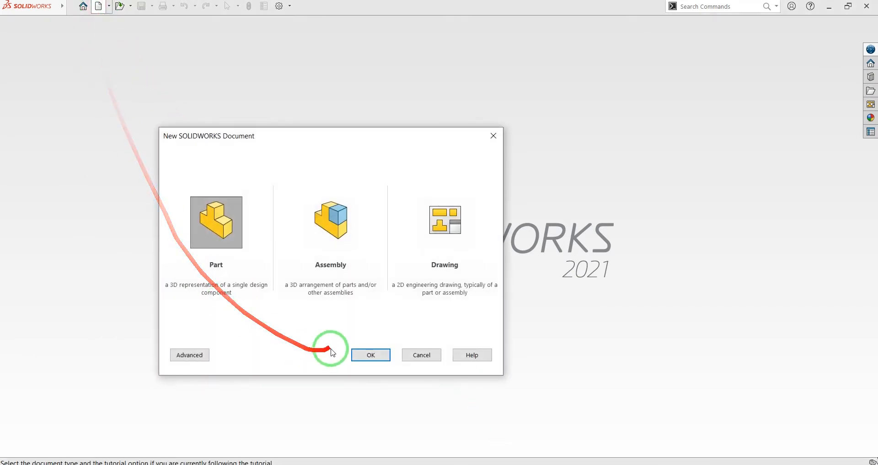
{"action": "double_click", "coordinate": [220, 229]}
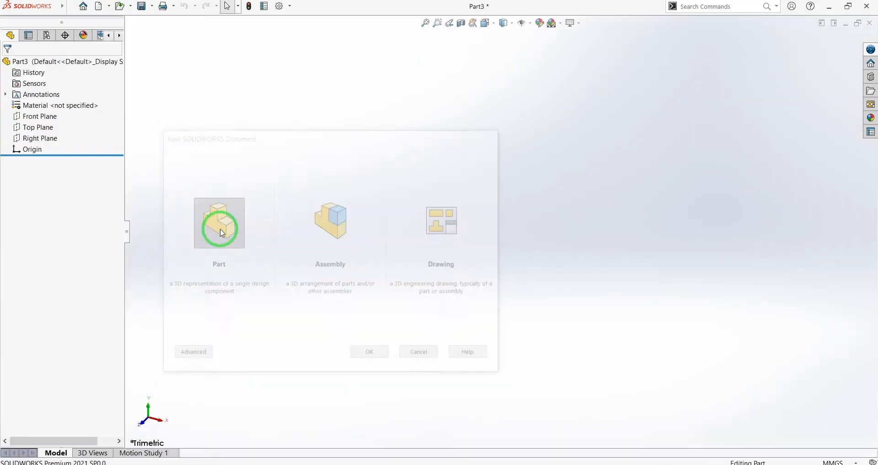
{"action": "left_click", "coordinate": [47, 59]}
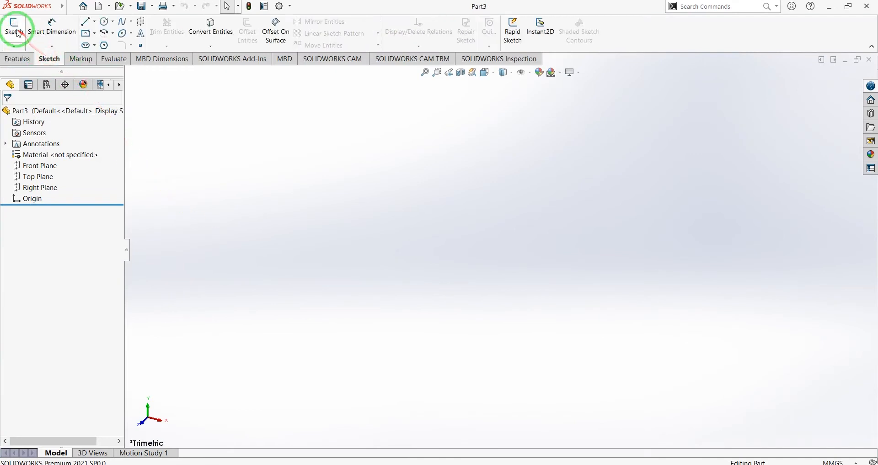
{"action": "left_click", "coordinate": [14, 29]}
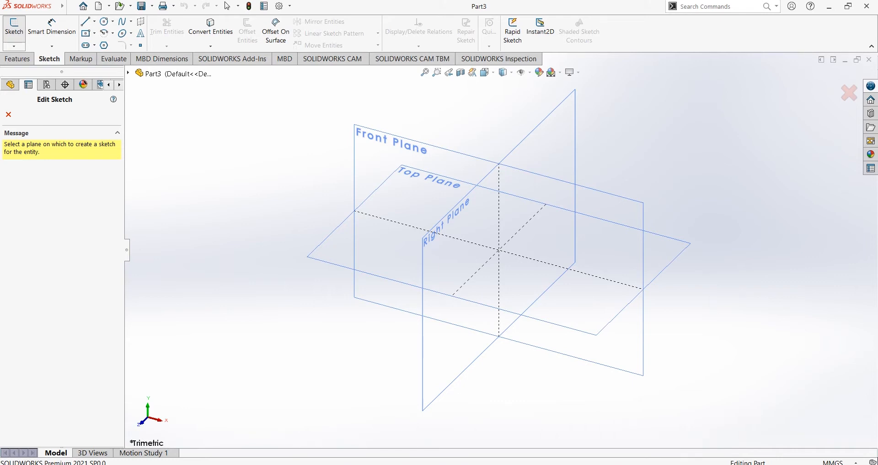
{"action": "left_click", "coordinate": [628, 372]}
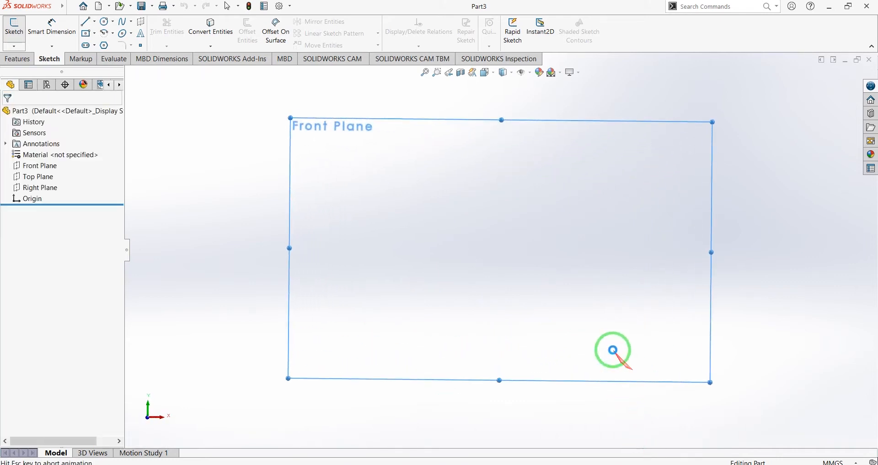
Sketch a long horizontal center rectangle about 226 mm wide, centred on the origin
{"action": "left_click", "coordinate": [86, 33]}
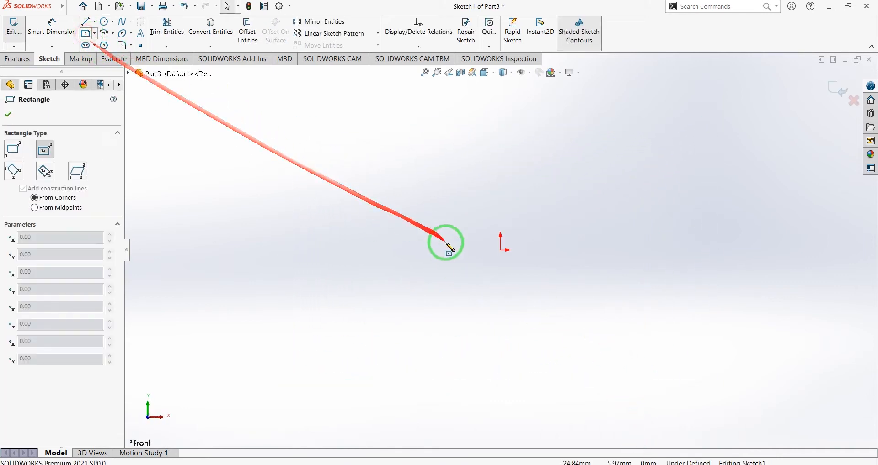
{"action": "left_click", "coordinate": [500, 251]}
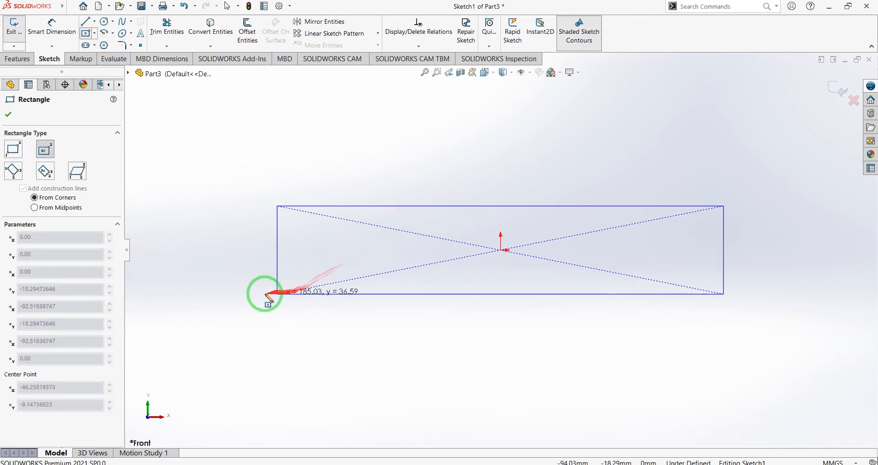
{"action": "left_click", "coordinate": [227, 281]}
Dimension the rectangle's upper horizontal edge to a length of 4000 mm
{"action": "left_click", "coordinate": [52, 28]}
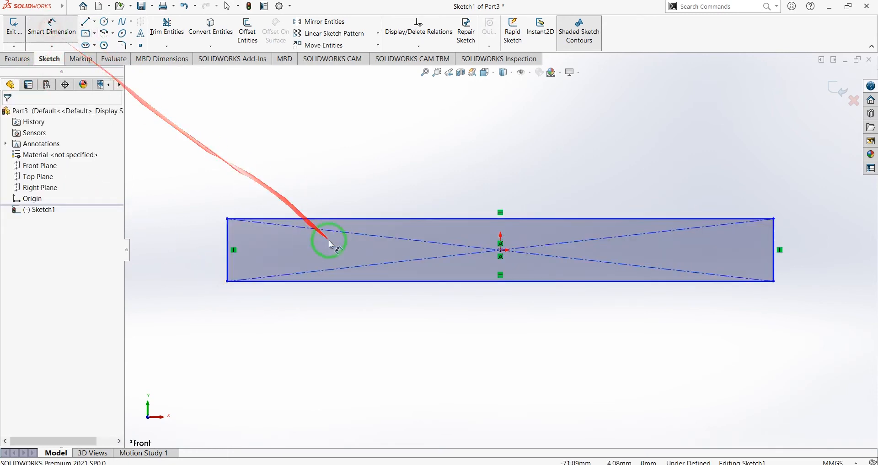
{"action": "left_click", "coordinate": [331, 220]}
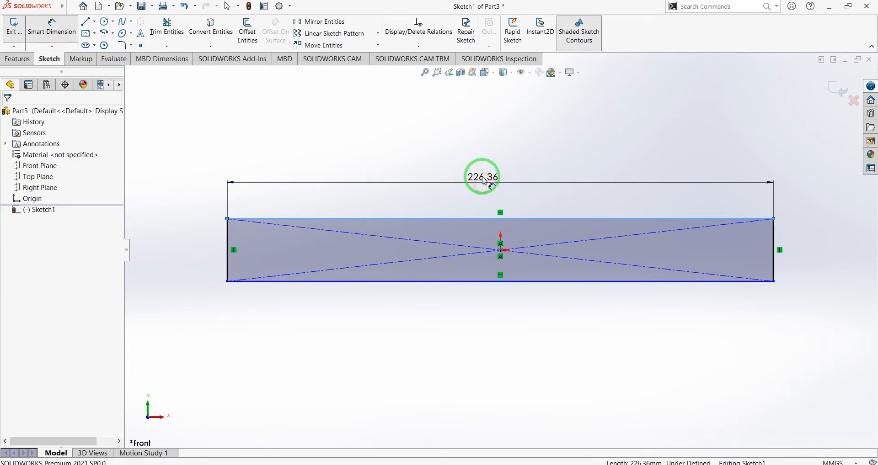
{"action": "left_click", "coordinate": [484, 181]}
{"action": "type", "text": "4000"}
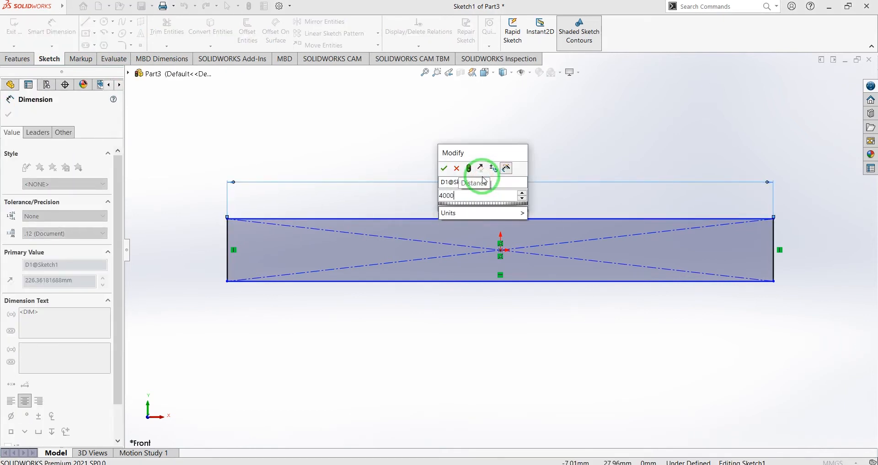
{"action": "key", "text": "Return"}
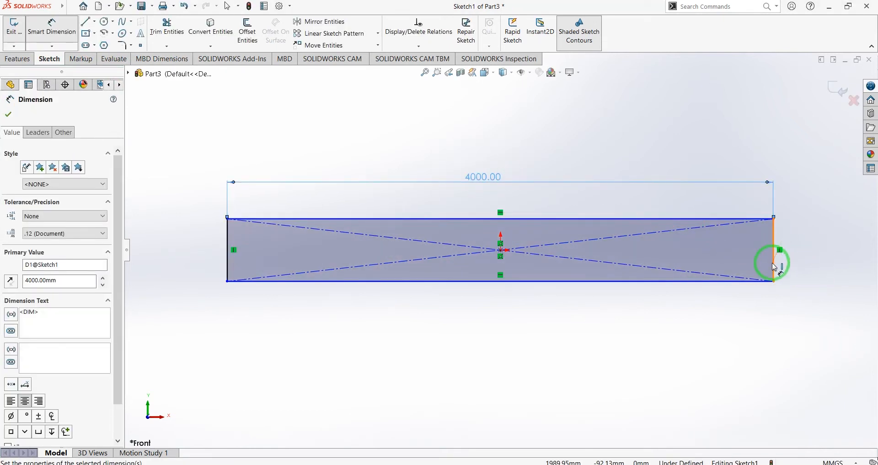
Dimension the rectangle's vertical end edge to a height of 500 mm
{"action": "left_click", "coordinate": [774, 258]}
{"action": "left_click", "coordinate": [797, 258]}
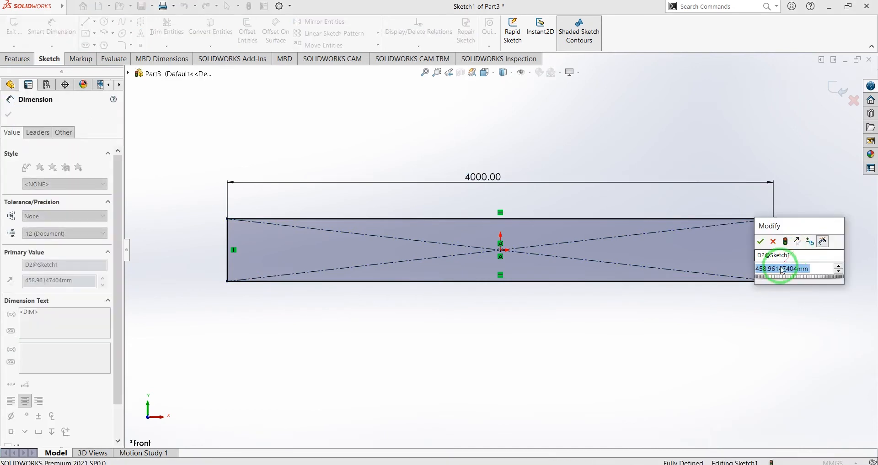
{"action": "type", "text": "500"}
{"action": "key", "text": "Return"}
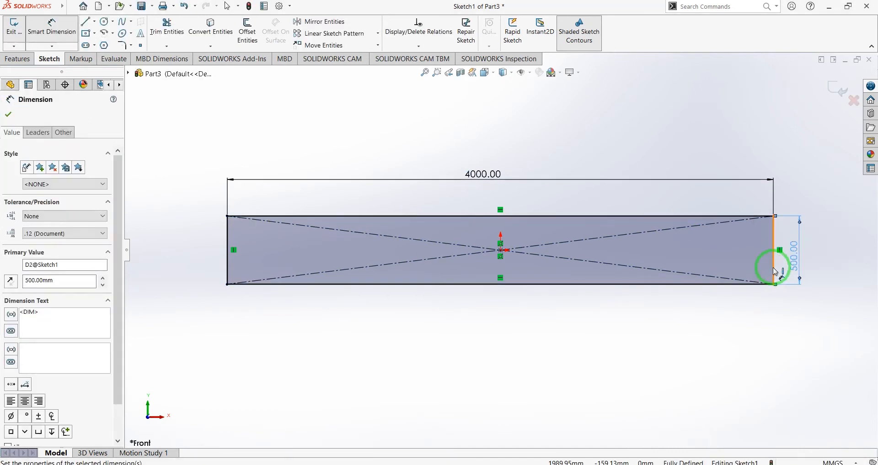
Extrude the rectangle sketch as a blind boss with a depth of 300 mm
{"action": "left_click", "coordinate": [16, 59]}
{"action": "left_click", "coordinate": [19, 31]}
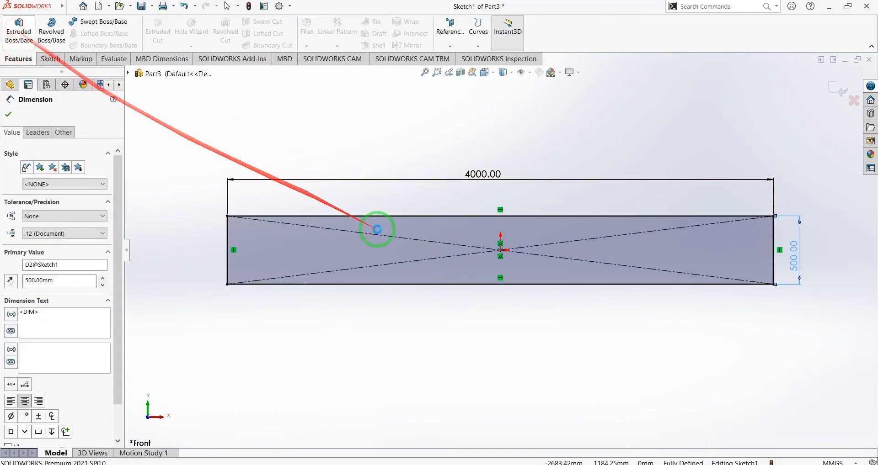
{"action": "left_click", "coordinate": [47, 220]}
{"action": "type", "text": "300"}
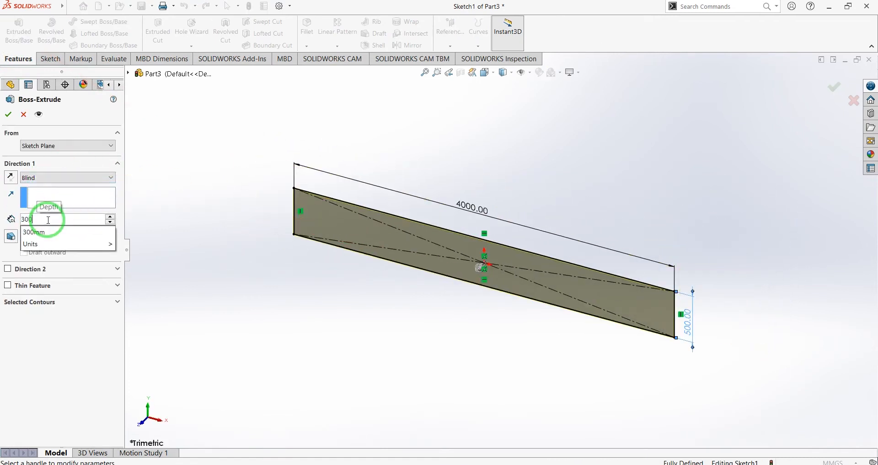
{"action": "left_click", "coordinate": [8, 114]}
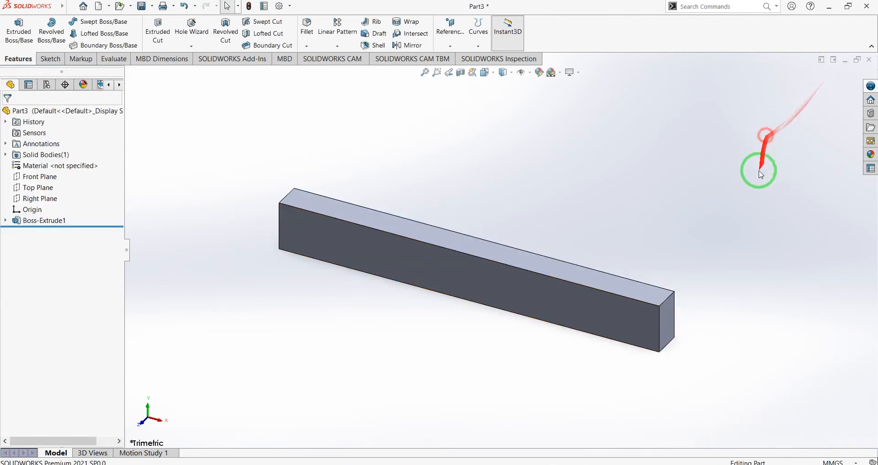
Save the beam to the Desktop in STEP AP214 format, overwriting the existing Part2.STEP file
{"action": "mouse_move", "coordinate": [670, 307]}
{"action": "middle_mouse_down"}
{"action": "mouse_move", "coordinate": [611, 328]}
{"action": "mouse_move", "coordinate": [655, 330]}
{"action": "mouse_move", "coordinate": [666, 310]}
{"action": "middle_mouse_up"}
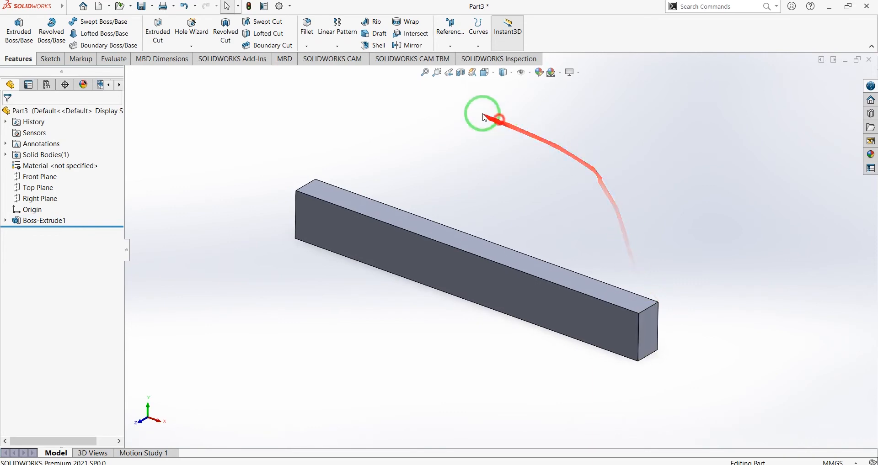
{"action": "left_click", "coordinate": [71, 6]}
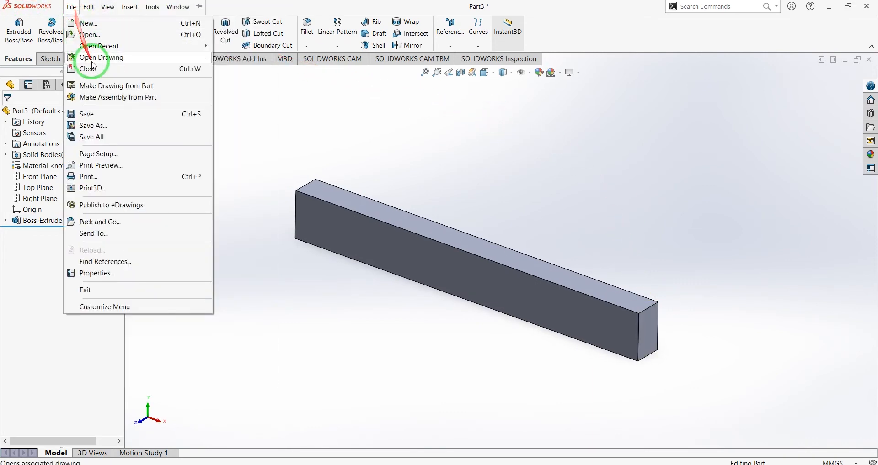
{"action": "left_click", "coordinate": [86, 125]}
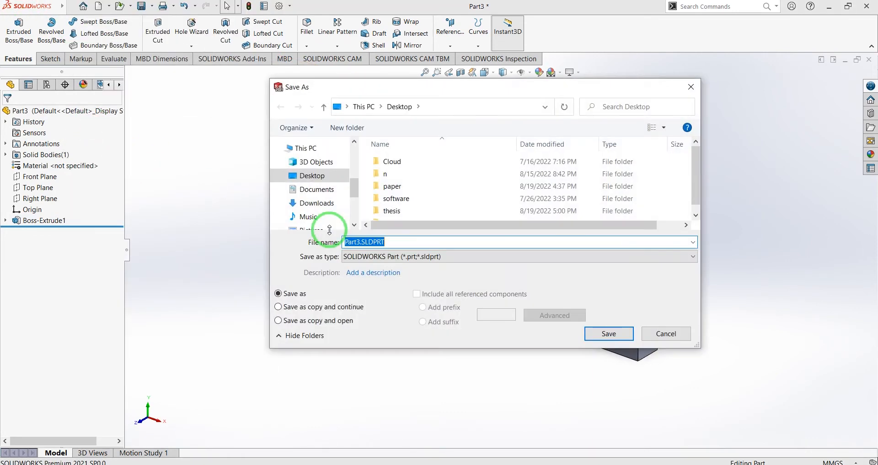
{"action": "left_click", "coordinate": [398, 256]}
{"action": "left_click", "coordinate": [401, 249]}
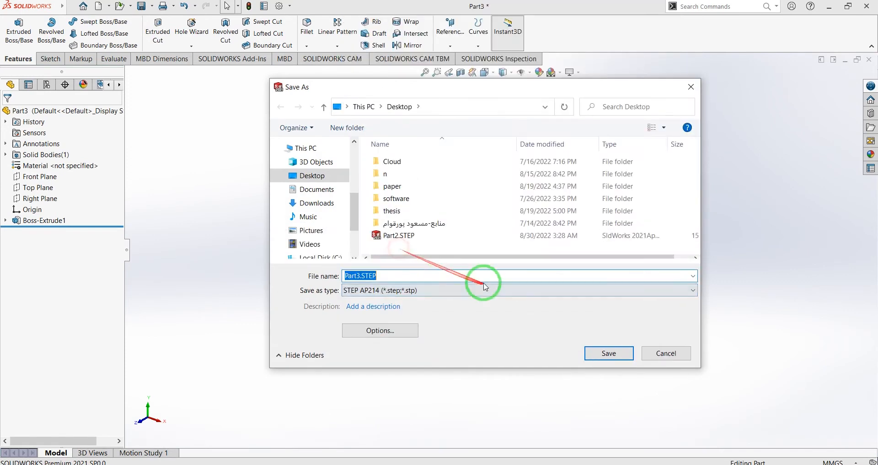
{"action": "left_click", "coordinate": [310, 177]}
{"action": "left_click", "coordinate": [384, 235]}
{"action": "left_click", "coordinate": [599, 354]}
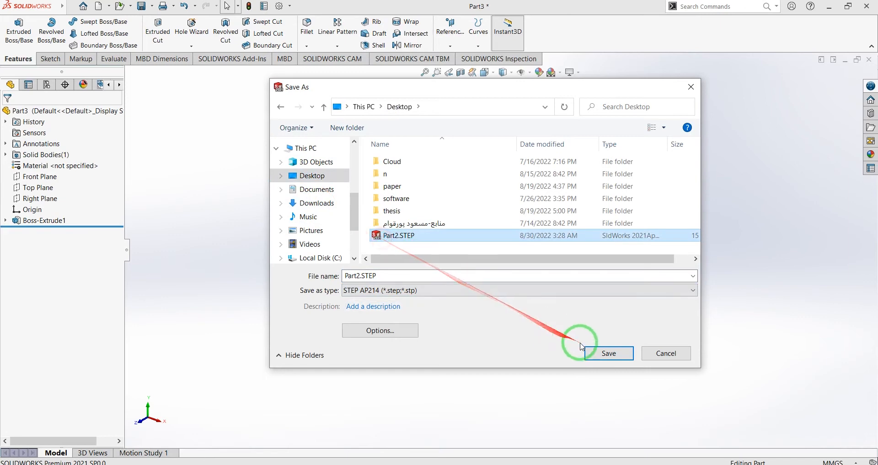
{"action": "left_click", "coordinate": [465, 241]}
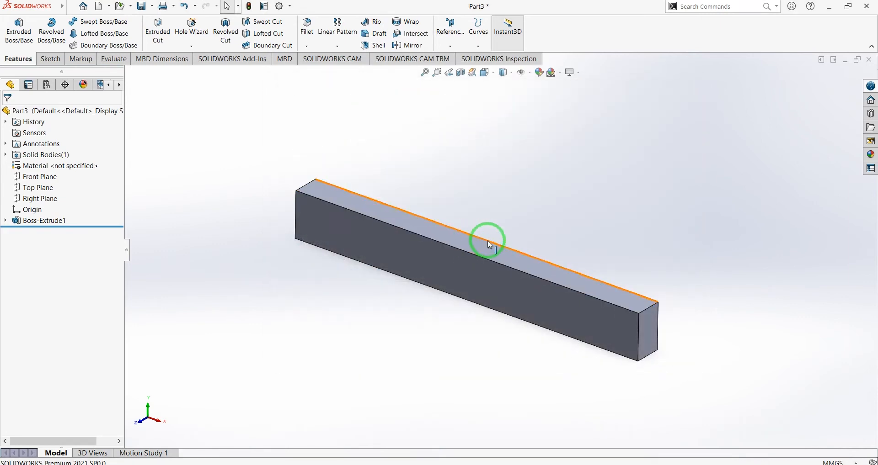
Switch to Abaqus/CAE and choose Part2.STEP from the Desktop as the STEP file for a part import
{"action": "left_click", "coordinate": [577, 464]}
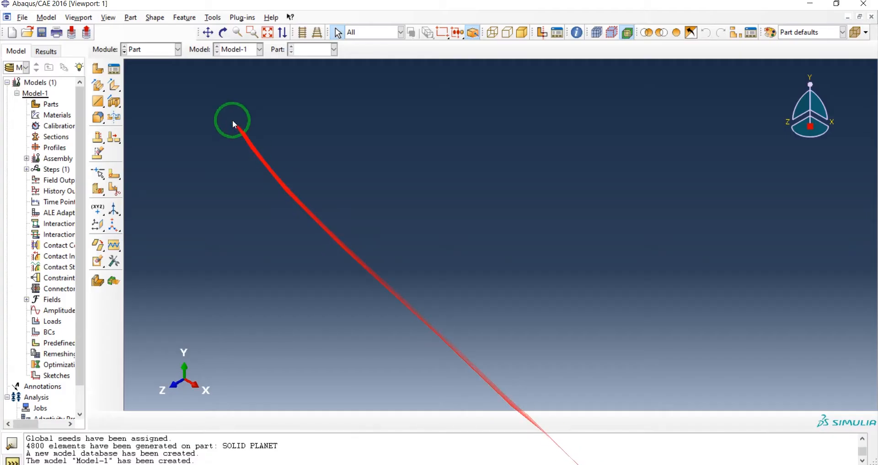
{"action": "left_click", "coordinate": [23, 17]}
{"action": "mouse_move", "coordinate": [67, 157]}
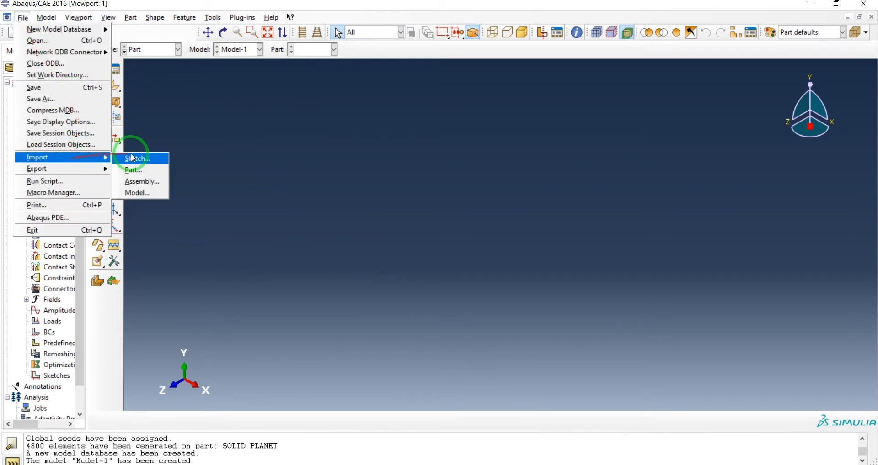
{"action": "left_click", "coordinate": [131, 169]}
{"action": "left_click", "coordinate": [327, 259]}
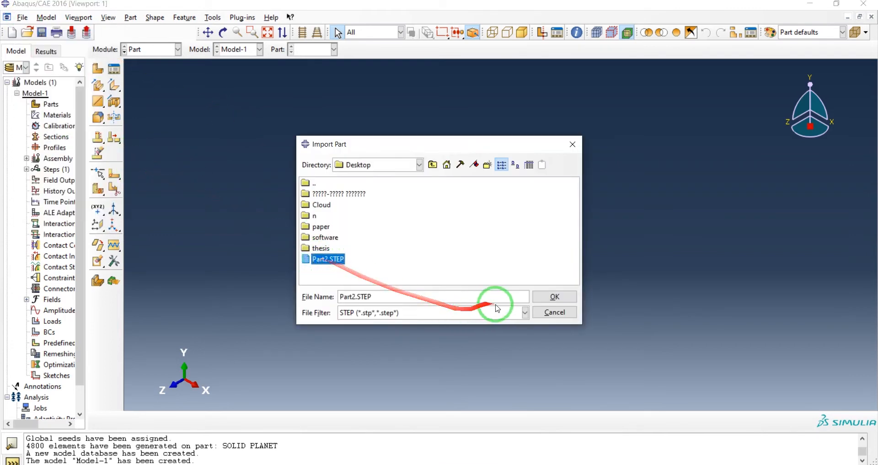
{"action": "left_click", "coordinate": [544, 298]}
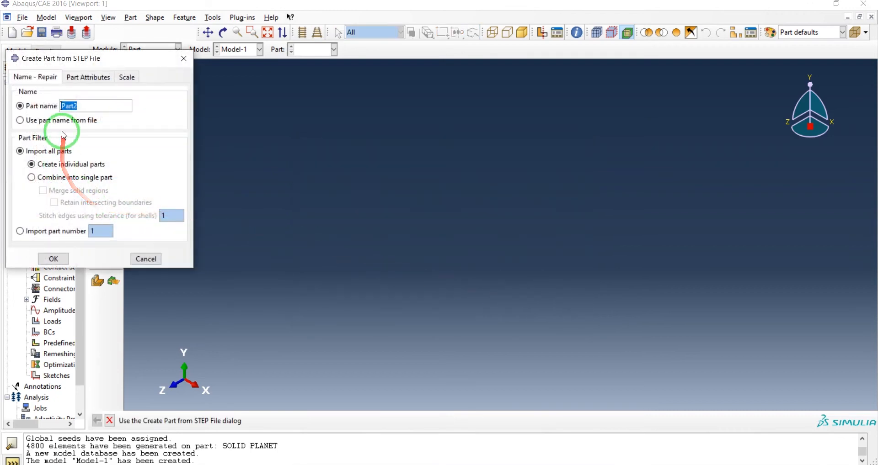
Import the STEP geometry as a part named SOLID PLANET, multiplying all lengths by 0.001
{"action": "left_click", "coordinate": [92, 105]}
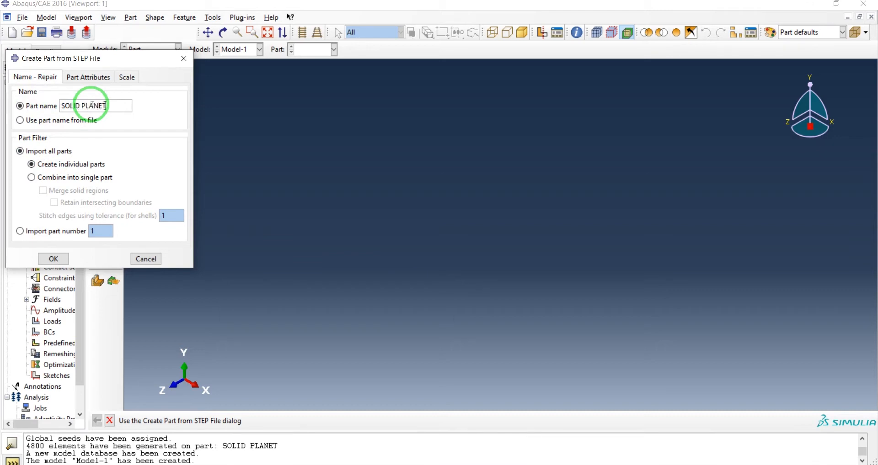
{"action": "left_click", "coordinate": [87, 78]}
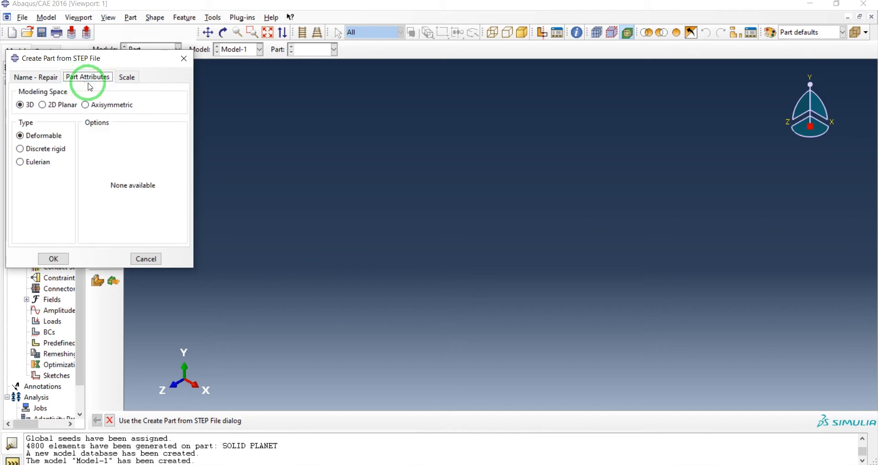
{"action": "left_click", "coordinate": [125, 90]}
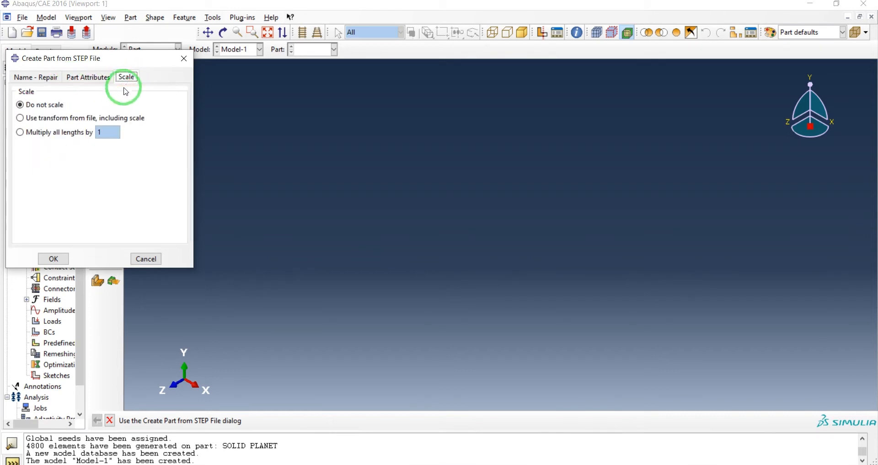
{"action": "left_click", "coordinate": [21, 132]}
{"action": "left_click", "coordinate": [107, 129]}
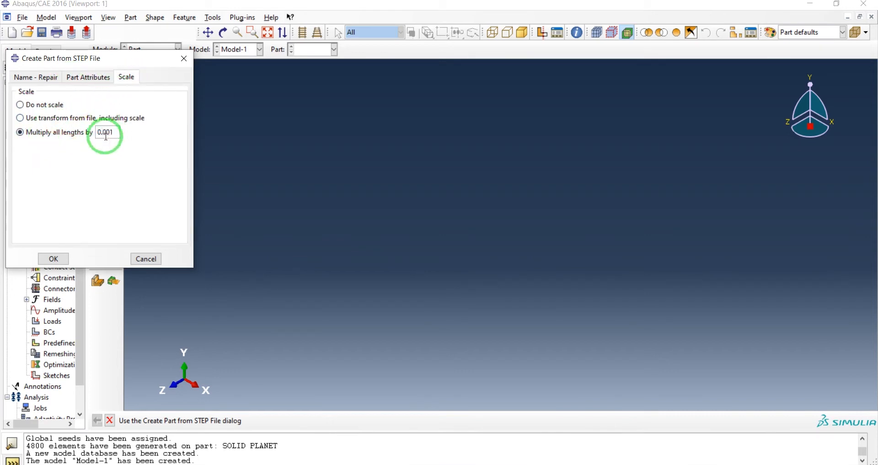
{"action": "left_click", "coordinate": [55, 259]}
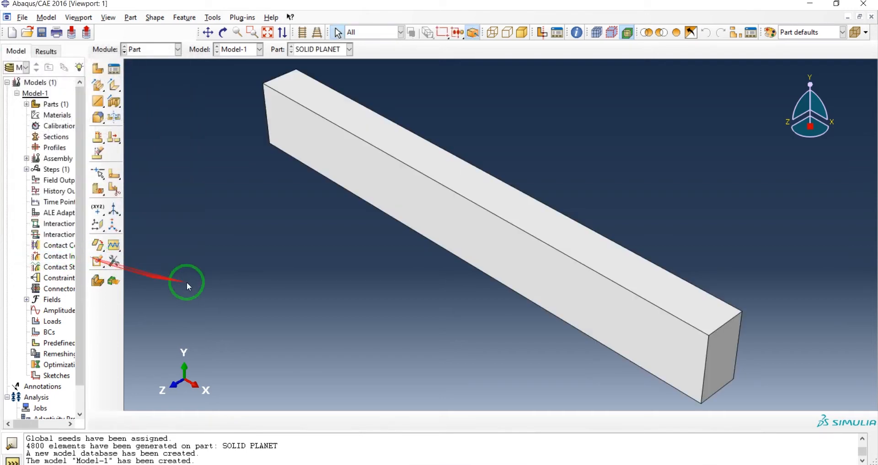
Begin a section assignment in the Property module with the whole beam as its region
{"action": "scroll", "coordinate": [398, 231], "scroll_direction": "down", "scroll_amount": 3}
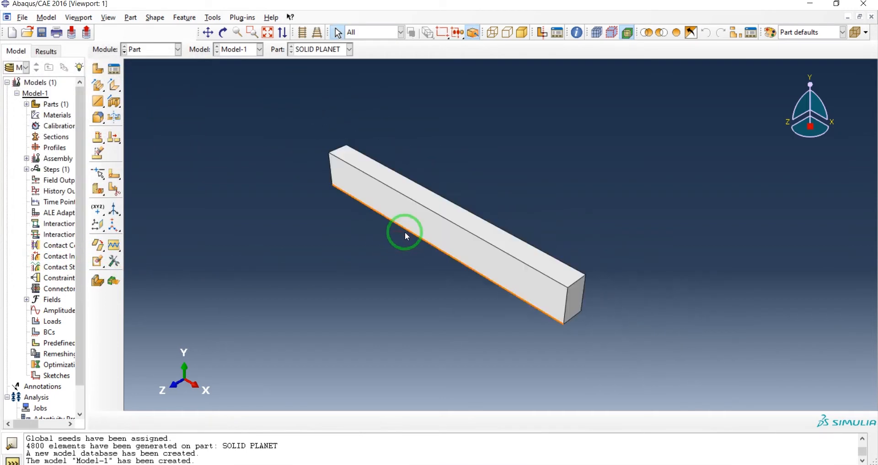
{"action": "scroll", "coordinate": [415, 236], "scroll_direction": "up", "scroll_amount": 2}
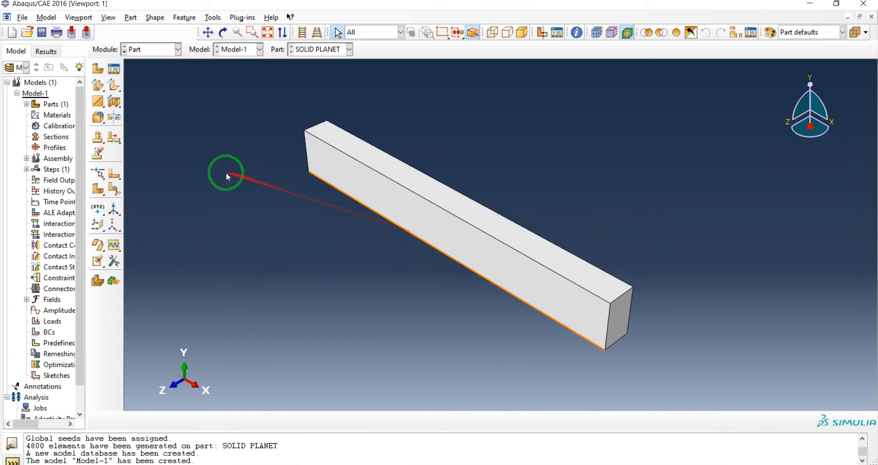
{"action": "left_click", "coordinate": [147, 54]}
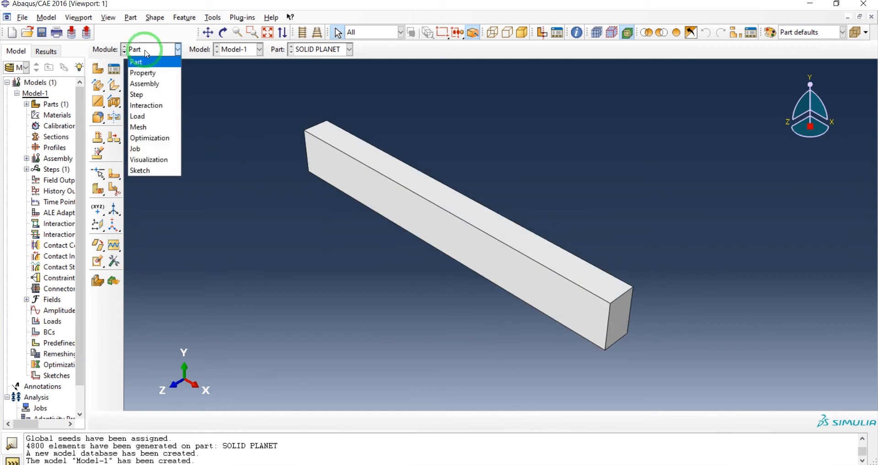
{"action": "left_click", "coordinate": [148, 70]}
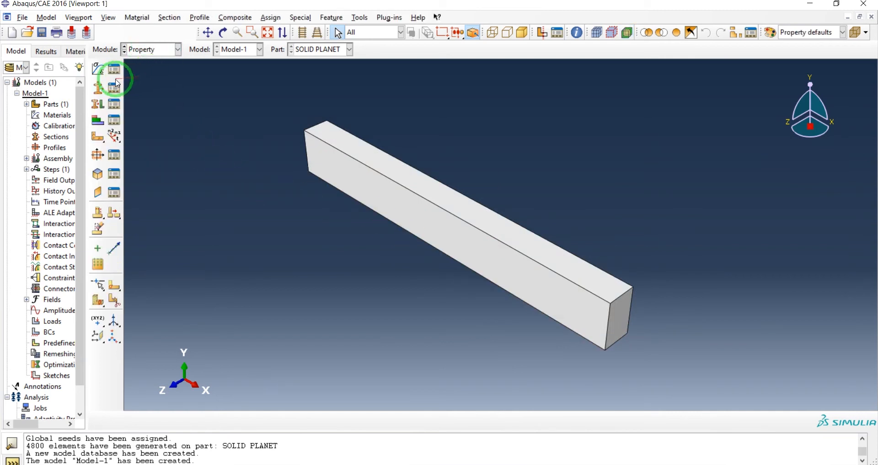
{"action": "left_click", "coordinate": [96, 110]}
{"action": "left_click", "coordinate": [435, 243]}
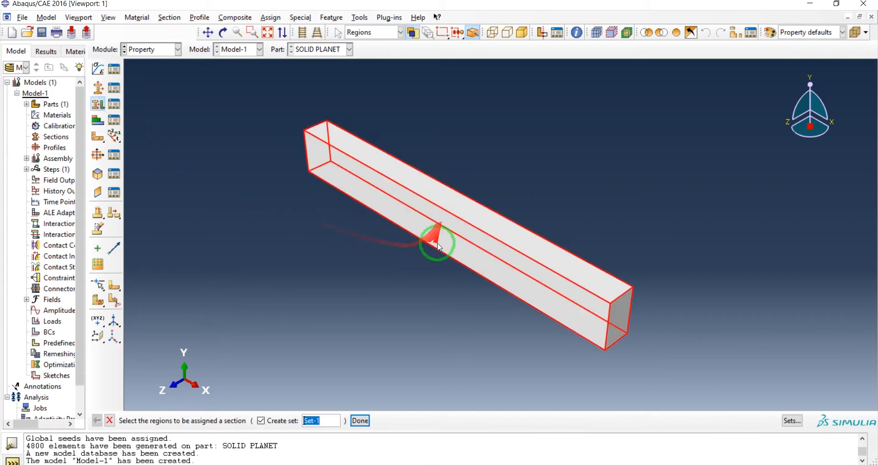
{"action": "left_click", "coordinate": [369, 421]}
Create a solid homogeneous section from the section assignment and start a new material for it
{"action": "left_click_drag", "start_coordinate": [100, 80], "coordinate": [268, 146]}
{"action": "left_click", "coordinate": [298, 199]}
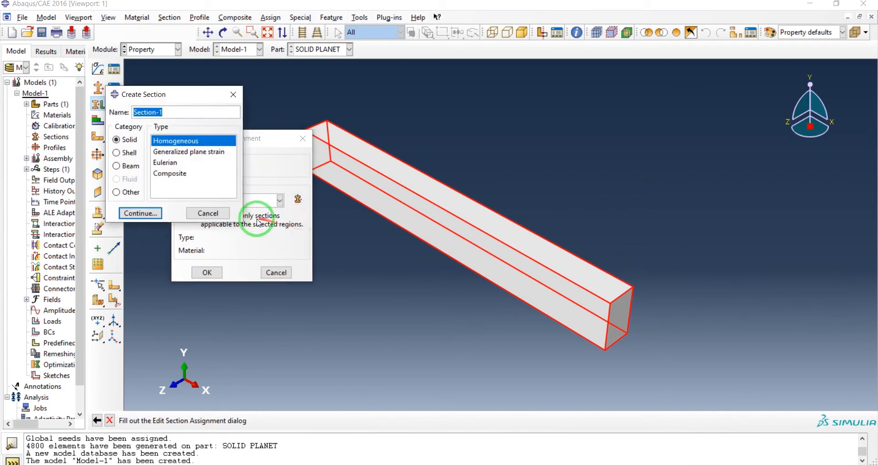
{"action": "left_click", "coordinate": [137, 213]}
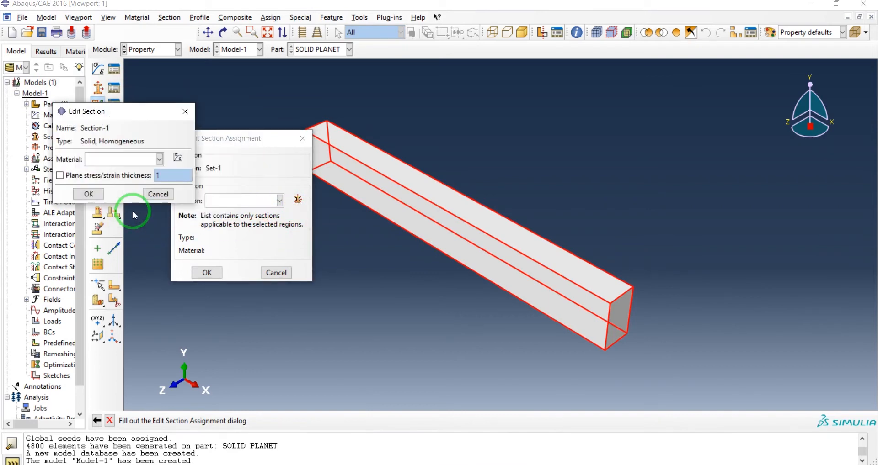
{"action": "left_click", "coordinate": [178, 158]}
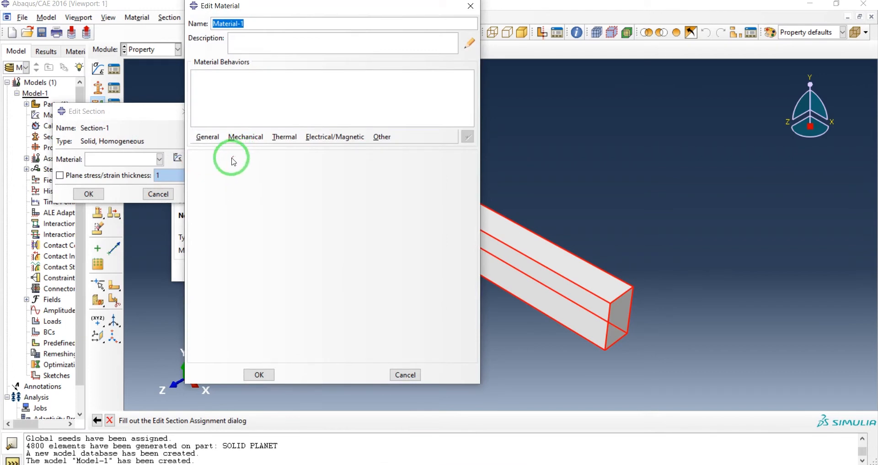
{"action": "left_click", "coordinate": [208, 139]}
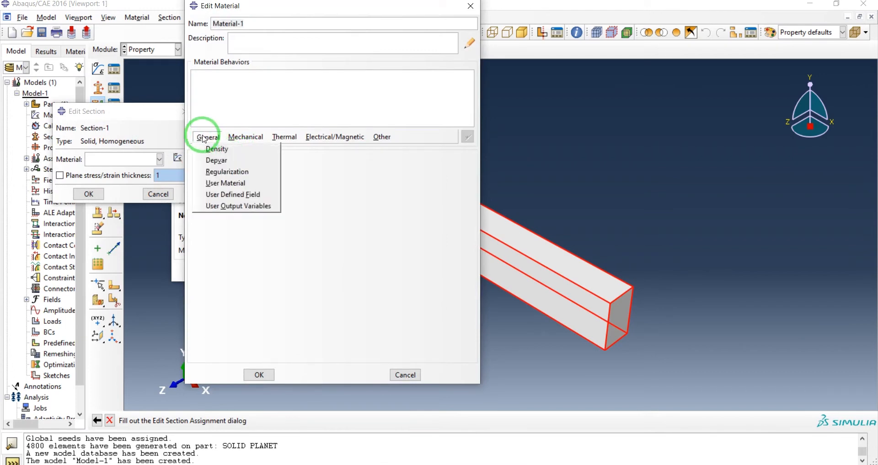
{"action": "left_click", "coordinate": [246, 137]}
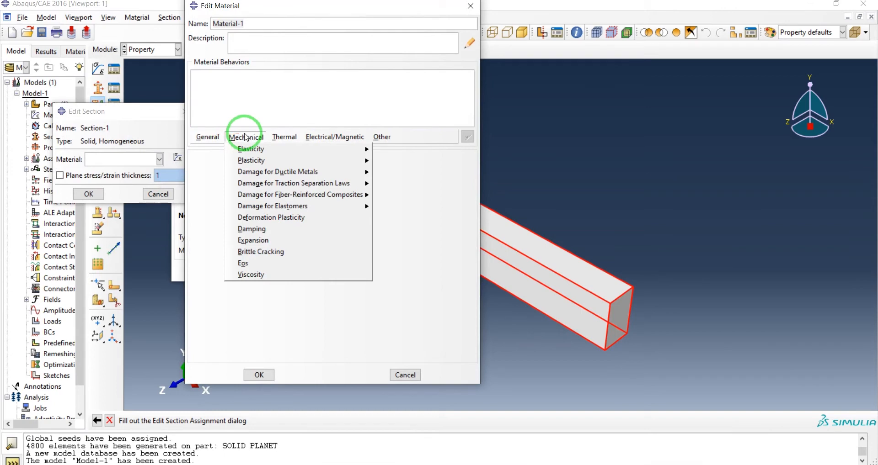
{"action": "left_click", "coordinate": [285, 137]}
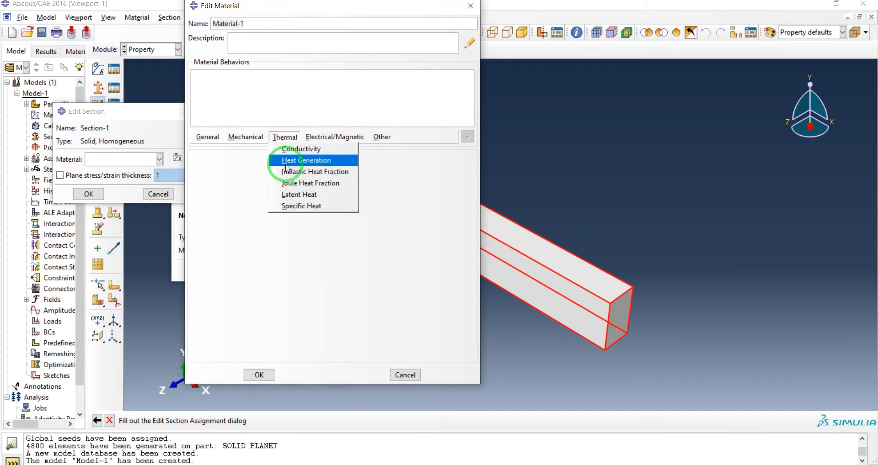
{"action": "left_click", "coordinate": [313, 138]}
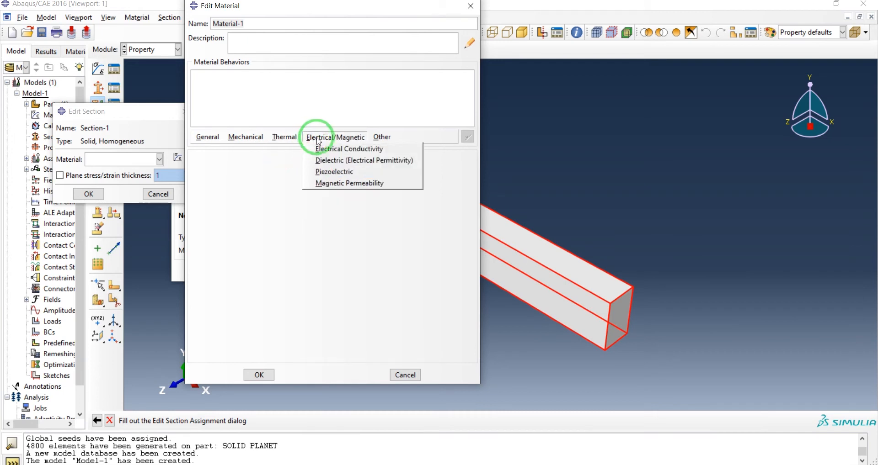
{"action": "left_click", "coordinate": [379, 138]}
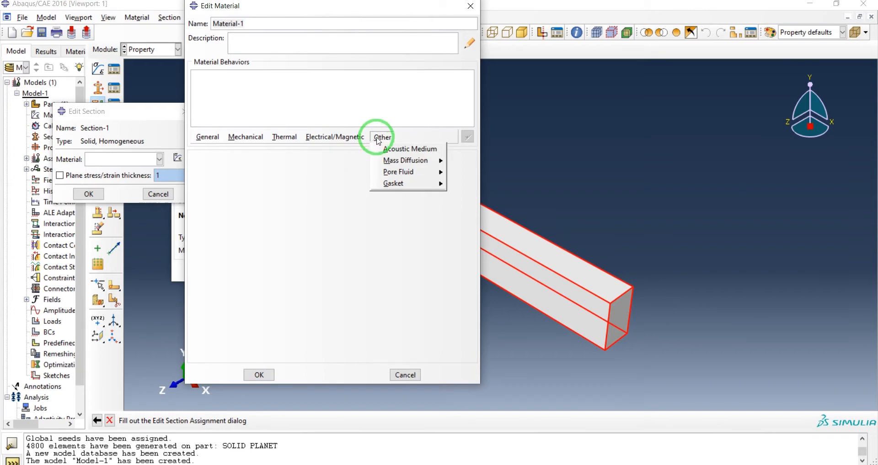
Define the material as isotropic elastic with a Young's modulus of 30e9 and a Poisson's ratio of 0.3
{"action": "mouse_move", "coordinate": [256, 139]}
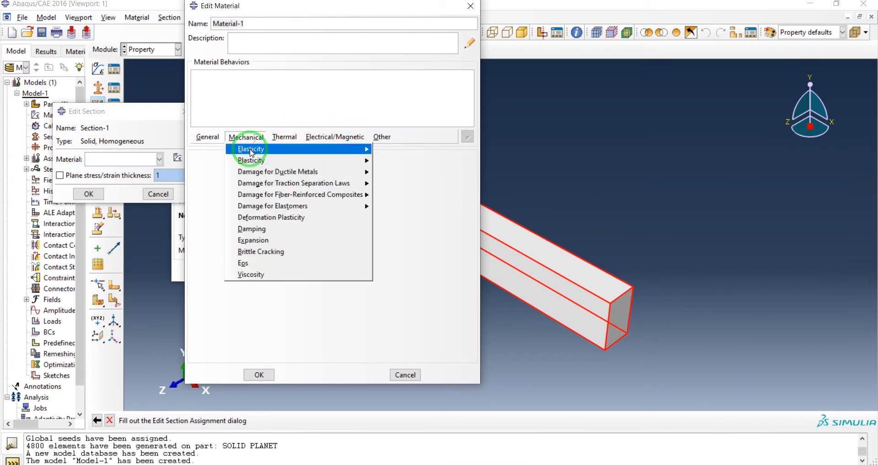
{"action": "mouse_move", "coordinate": [299, 152]}
{"action": "left_click", "coordinate": [393, 150]}
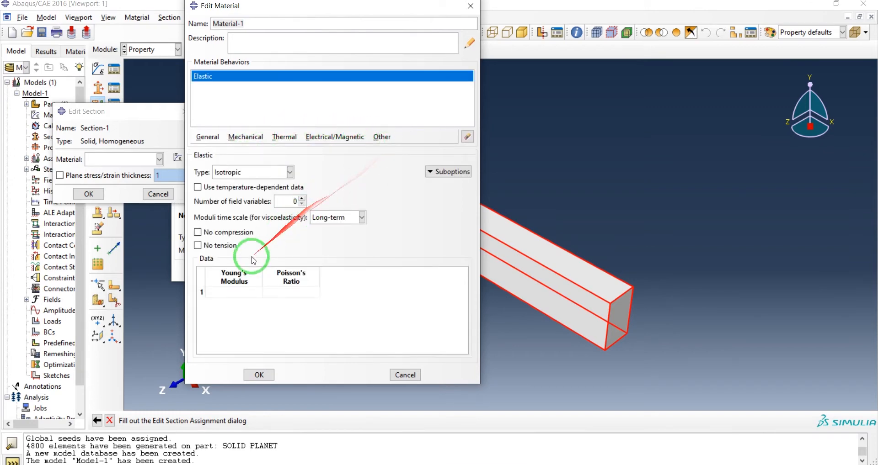
{"action": "left_click", "coordinate": [233, 293]}
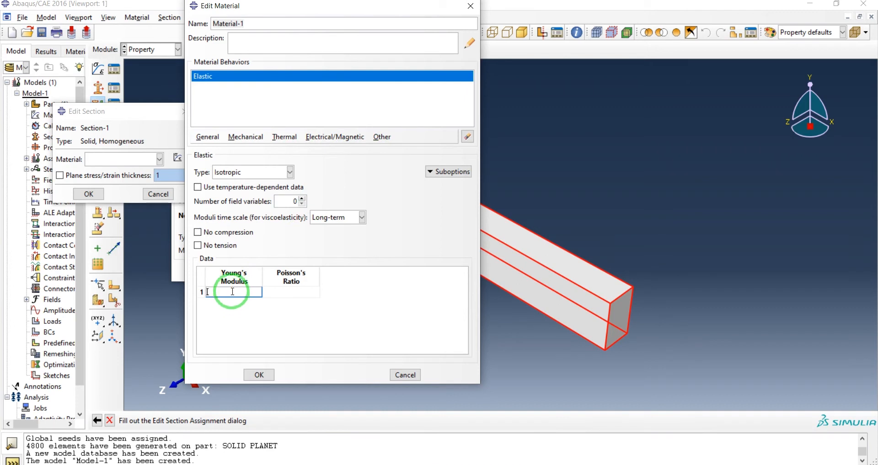
{"action": "left_click", "coordinate": [286, 290]}
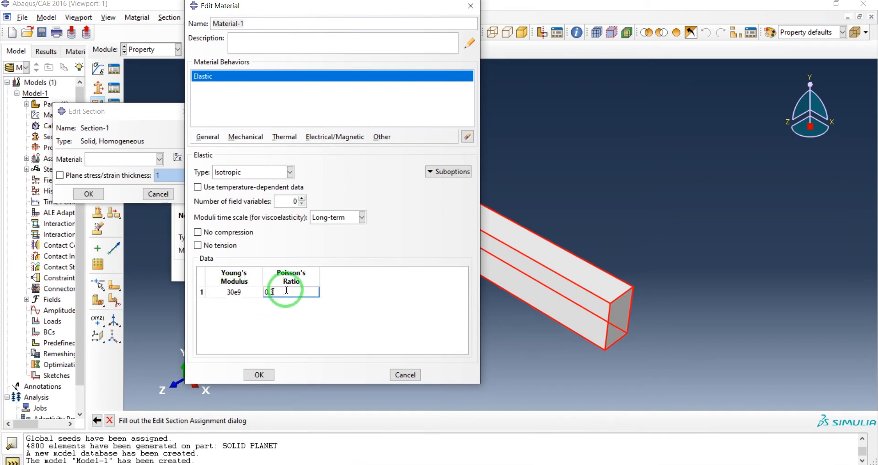
{"action": "left_click", "coordinate": [261, 373]}
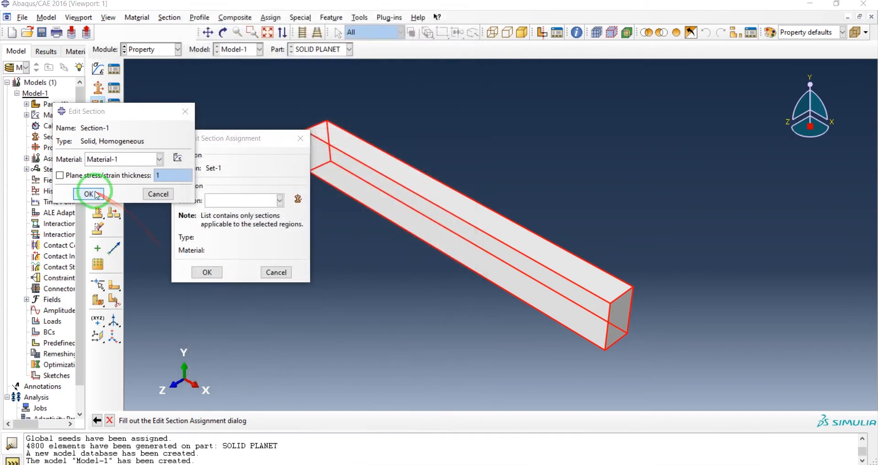
Accept the section with Material-1 as its material and assign it to the beam
{"action": "left_click", "coordinate": [96, 195]}
{"action": "left_click", "coordinate": [206, 273]}
{"action": "left_click", "coordinate": [335, 298]}
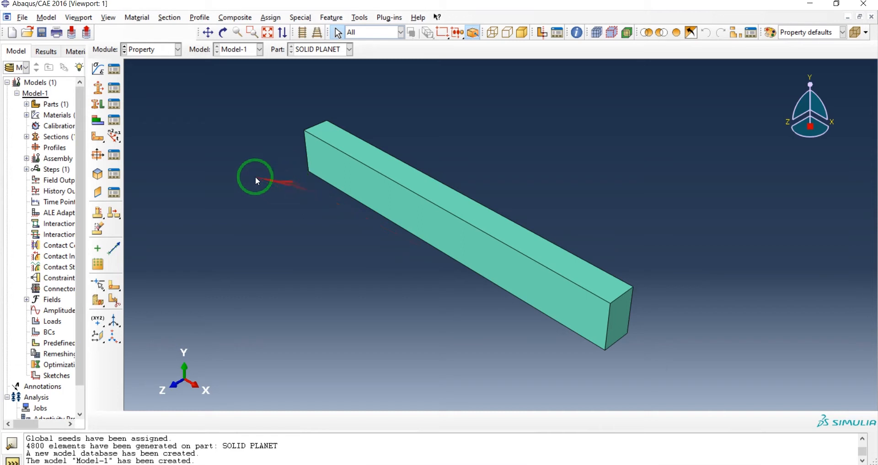
Seed the beam part in the Mesh module with an approximate global size of 0.05 and generate its mesh
{"action": "left_click", "coordinate": [147, 51]}
{"action": "left_click", "coordinate": [145, 86]}
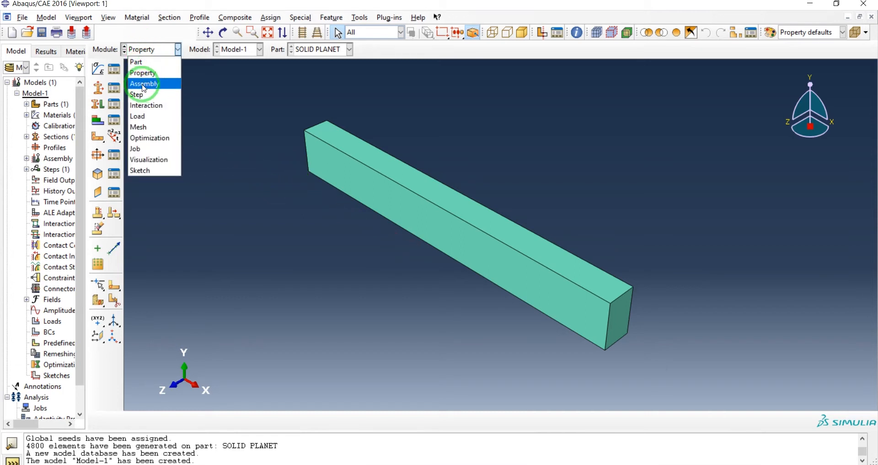
{"action": "left_click", "coordinate": [159, 128]}
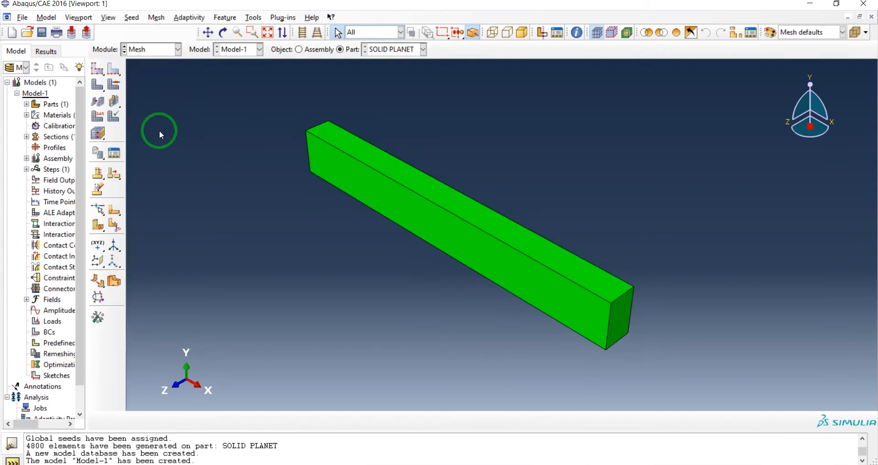
{"action": "left_click", "coordinate": [97, 70]}
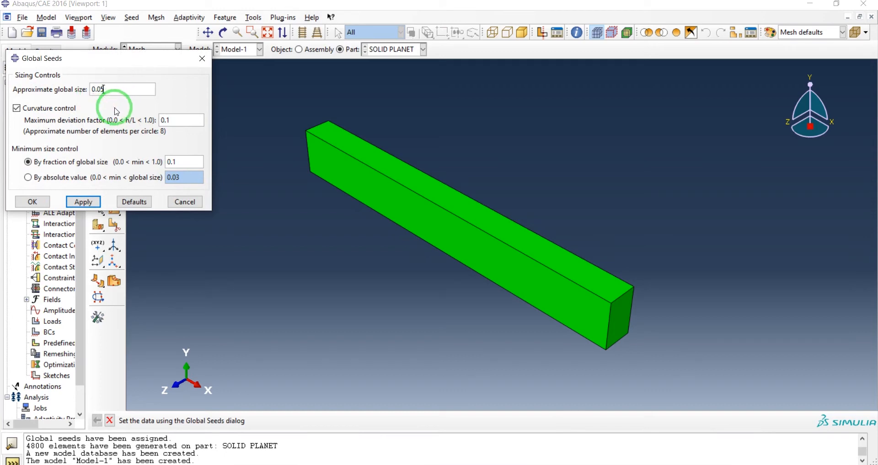
{"action": "left_click", "coordinate": [79, 201]}
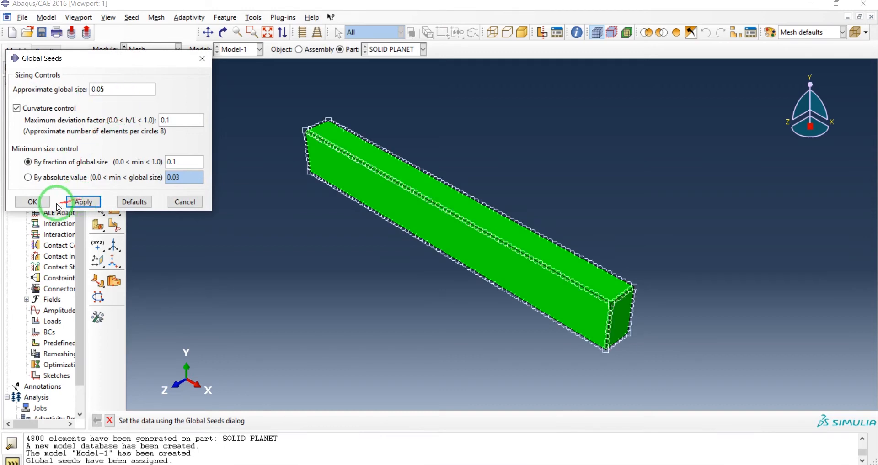
{"action": "left_click", "coordinate": [34, 202]}
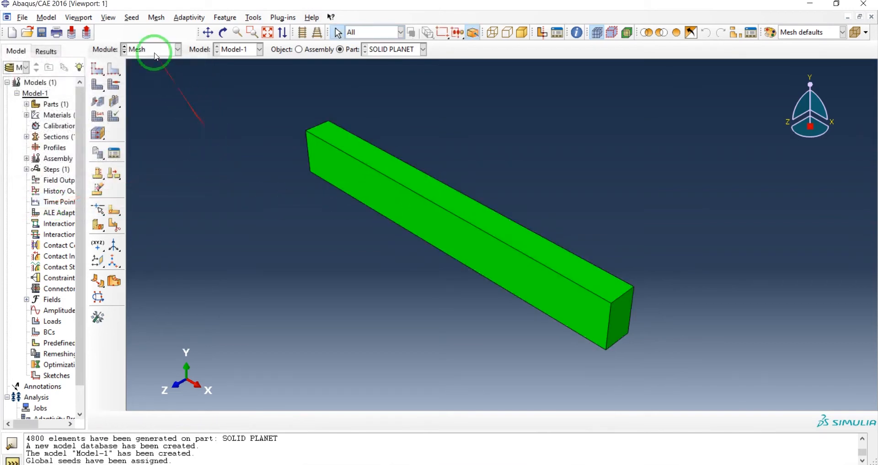
{"action": "left_click", "coordinate": [96, 88]}
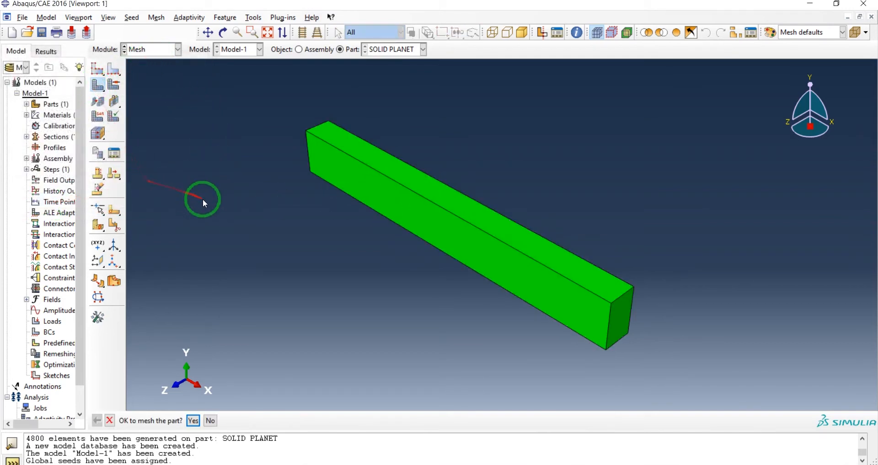
{"action": "left_click", "coordinate": [194, 424]}
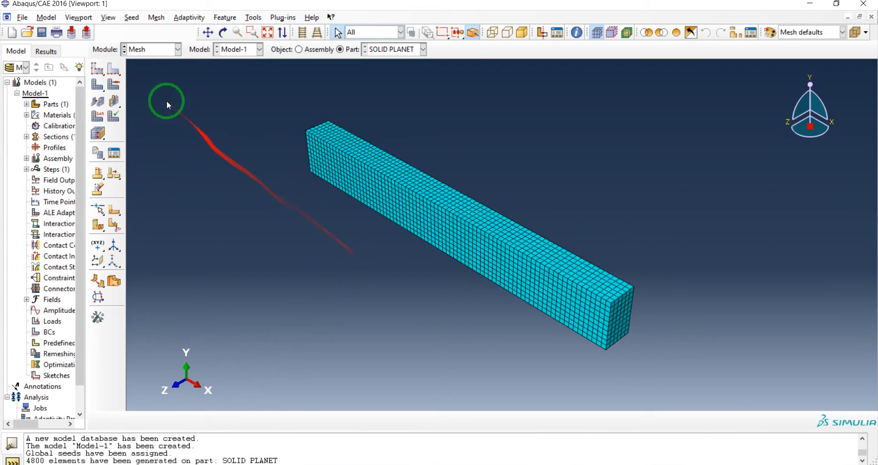
Apply structured Hex mesh controls and assign the beam the Standard linear 3D Stress element type with reduced integration (C3D8R)
{"action": "left_click", "coordinate": [113, 86]}
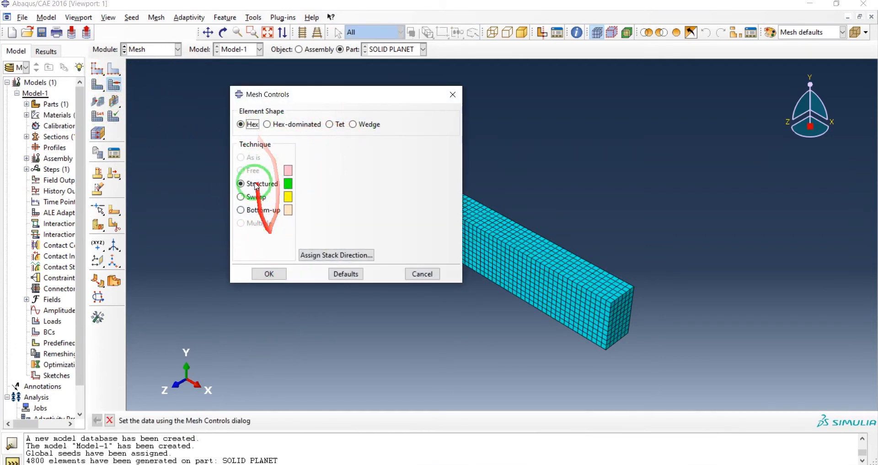
{"action": "left_click", "coordinate": [274, 277]}
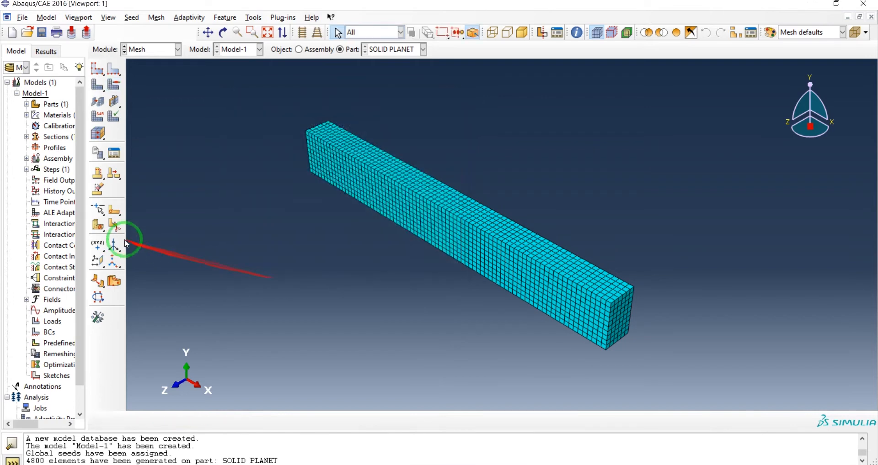
{"action": "left_click", "coordinate": [97, 122]}
{"action": "left_click", "coordinate": [393, 201]}
{"action": "left_click", "coordinate": [274, 421]}
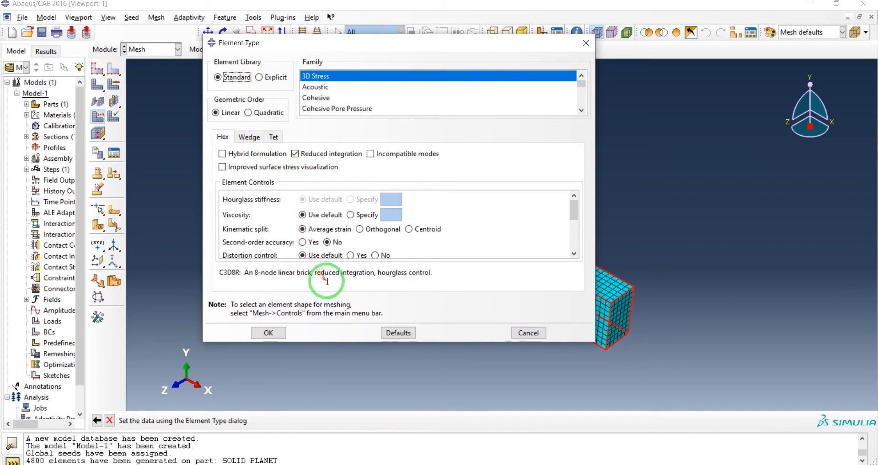
{"action": "left_click", "coordinate": [268, 332]}
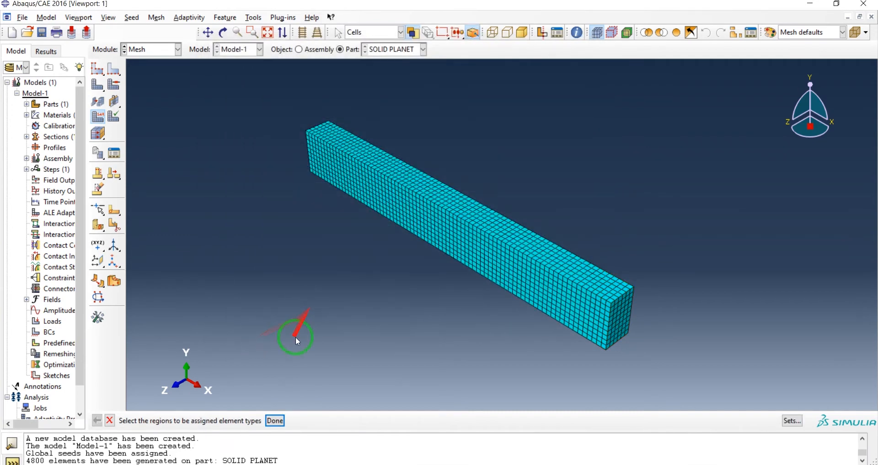
{"action": "left_click", "coordinate": [280, 421]}
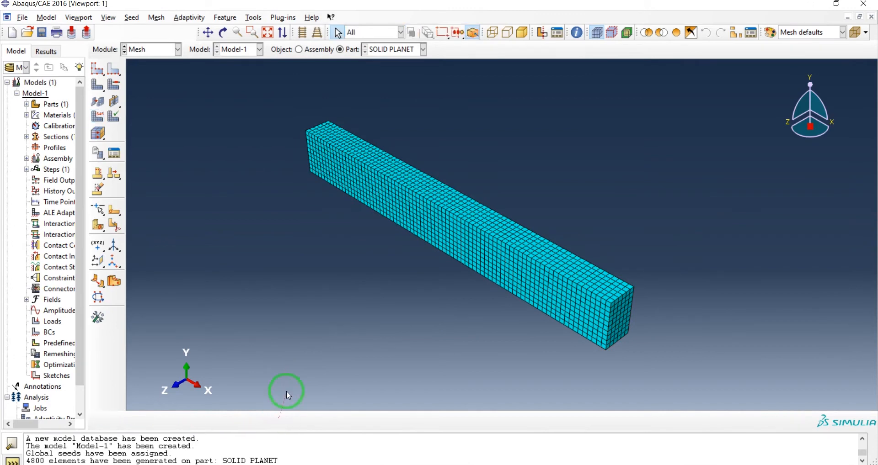
Create a dependent instance of the SOLID PLANET part in the Assembly module
{"action": "left_click", "coordinate": [170, 50]}
{"action": "left_click", "coordinate": [151, 83]}
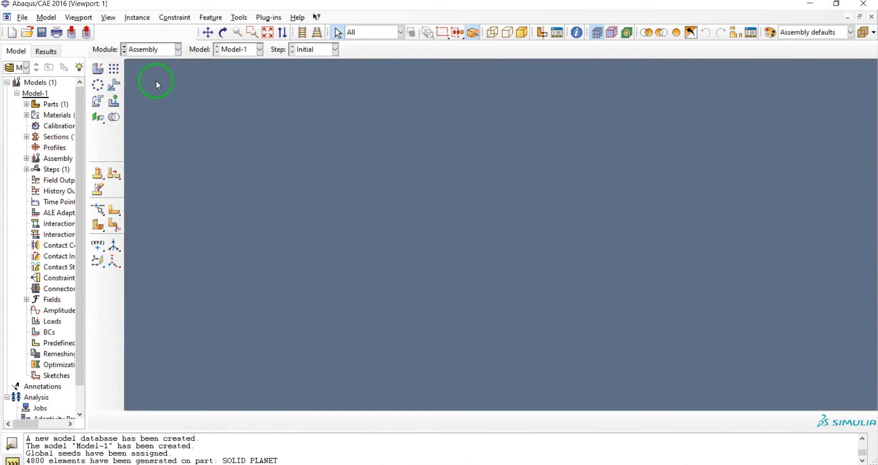
{"action": "left_click", "coordinate": [96, 72]}
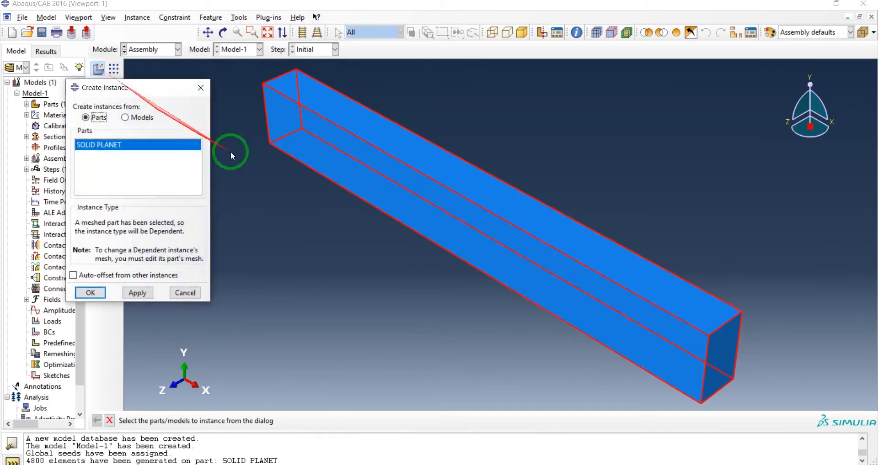
{"action": "left_click", "coordinate": [92, 292]}
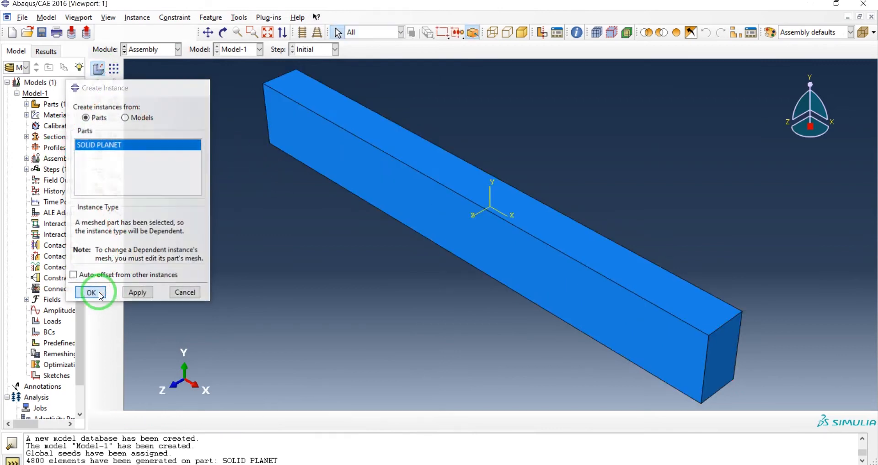
Create the Static, General step Step-1 in the Step module with a time period of 1 and Nlgeom off
{"action": "left_click", "coordinate": [146, 49]}
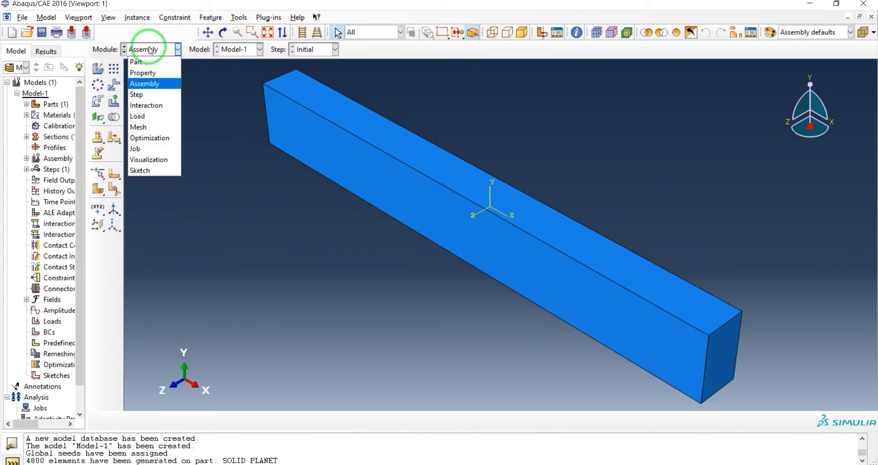
{"action": "left_click", "coordinate": [146, 95]}
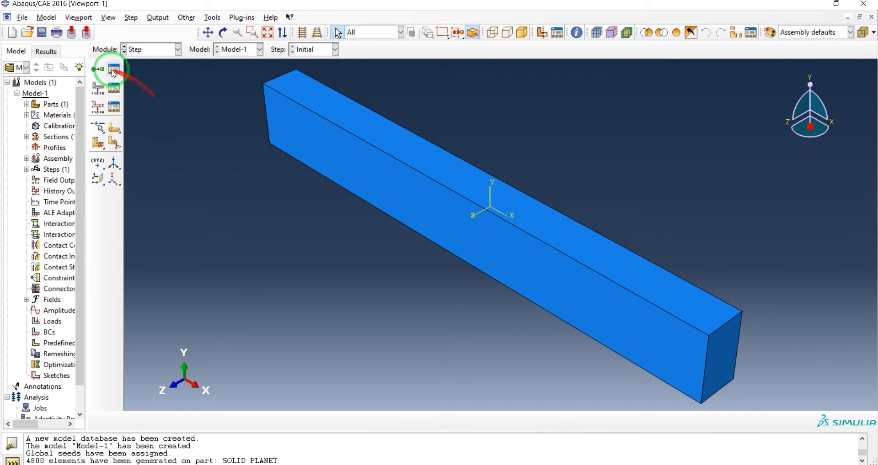
{"action": "left_click", "coordinate": [99, 70]}
{"action": "left_click_drag", "start_coordinate": [73, 179], "coordinate": [168, 110]}
{"action": "left_click", "coordinate": [133, 335]}
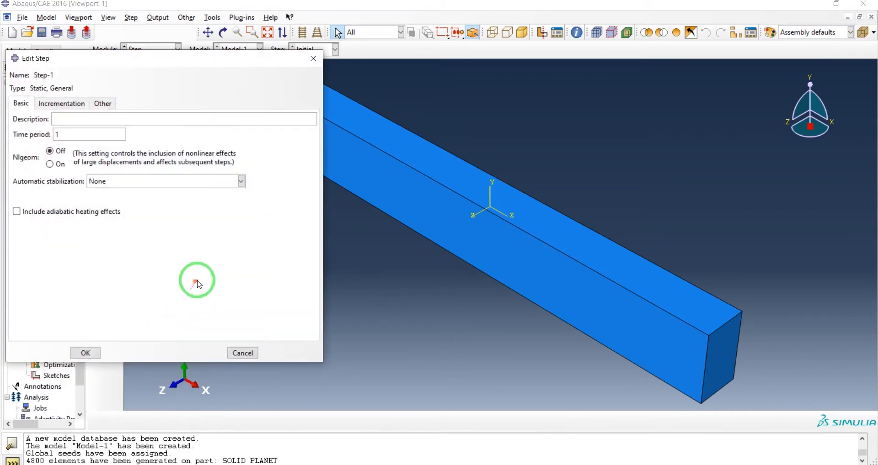
{"action": "left_click", "coordinate": [101, 350]}
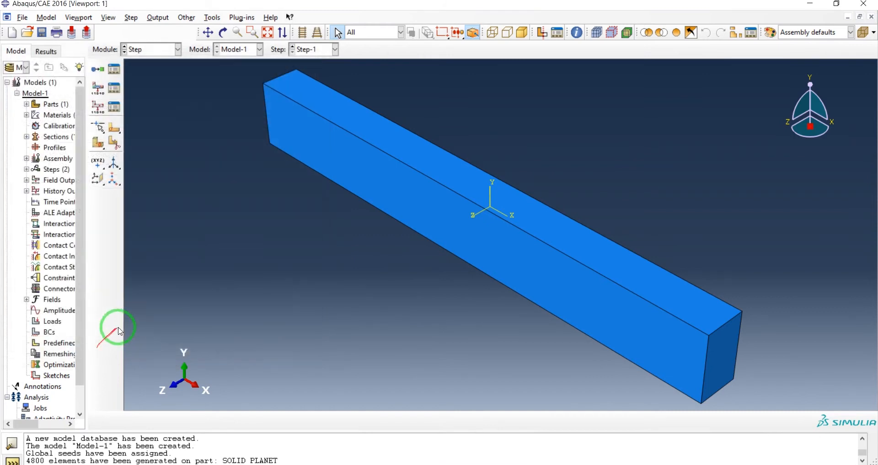
Start Load-1 in the Load module for Step-1, look through the mechanical load types and choose Concentrated force
{"action": "left_click", "coordinate": [152, 49]}
{"action": "left_click", "coordinate": [144, 116]}
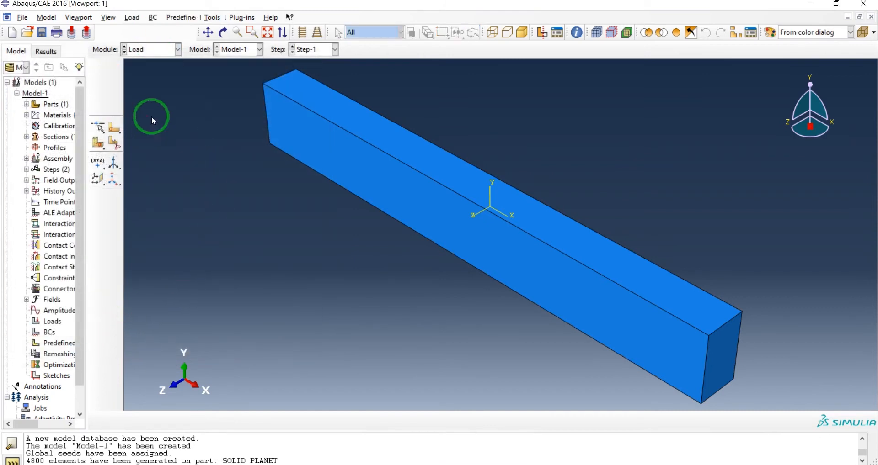
{"action": "left_click", "coordinate": [97, 68]}
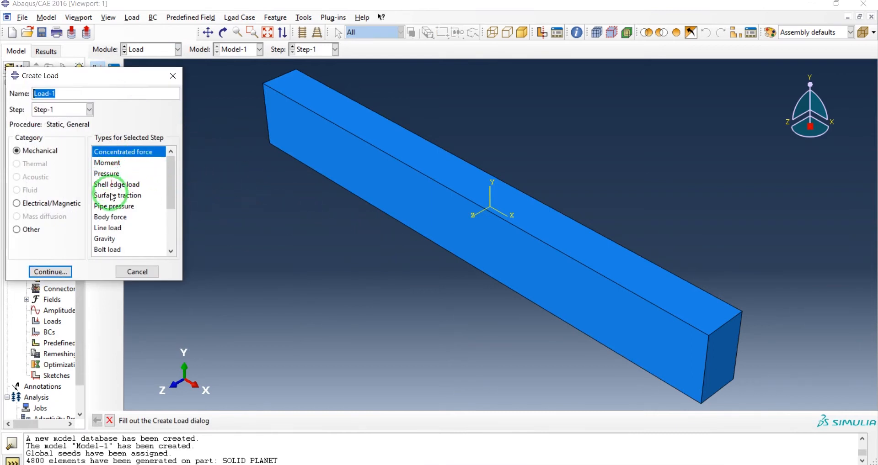
{"action": "left_click", "coordinate": [114, 164]}
{"action": "left_click", "coordinate": [114, 177]}
{"action": "left_click", "coordinate": [118, 187]}
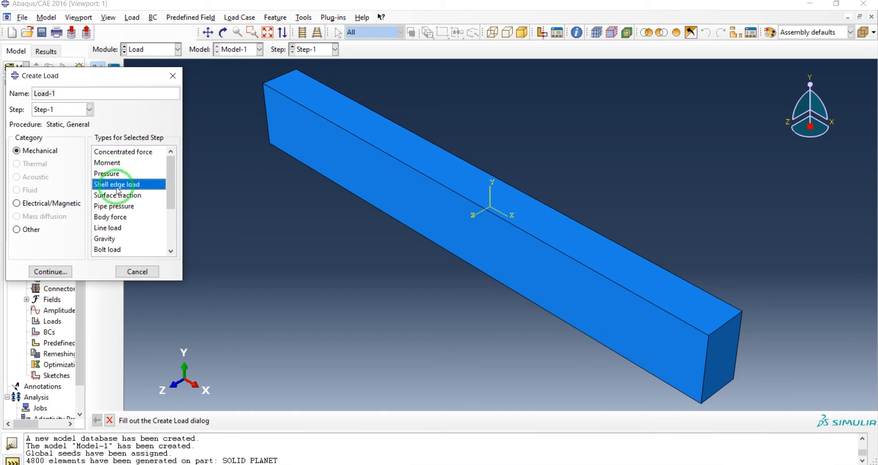
{"action": "left_click", "coordinate": [120, 197]}
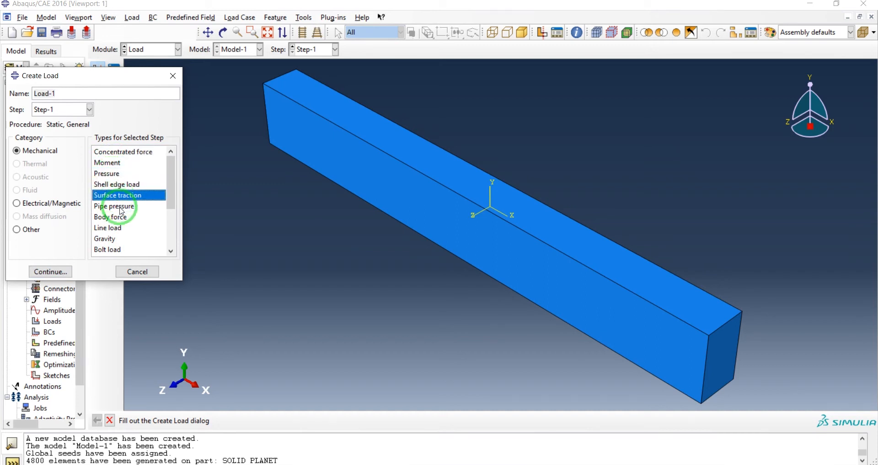
{"action": "left_click", "coordinate": [118, 208]}
{"action": "left_click", "coordinate": [112, 219]}
{"action": "left_click", "coordinate": [110, 228]}
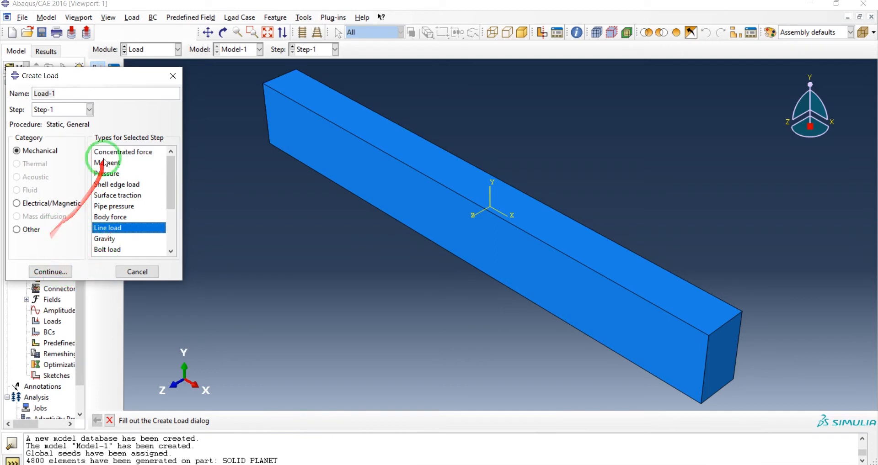
{"action": "left_click", "coordinate": [115, 153]}
{"action": "left_click", "coordinate": [49, 271]}
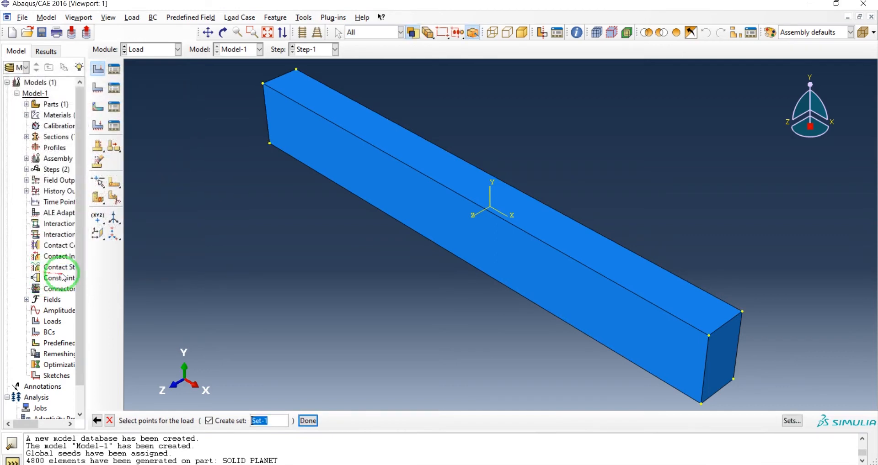
Apply the force to the upper rear corner of the beam's +X end with CF1 2000, CF2 0 and CF3 0
{"action": "left_click", "coordinate": [742, 312]}
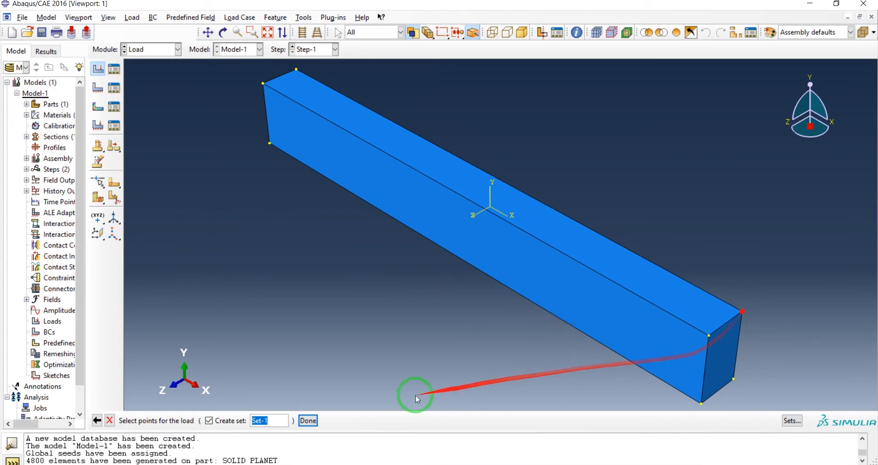
{"action": "left_click", "coordinate": [307, 423]}
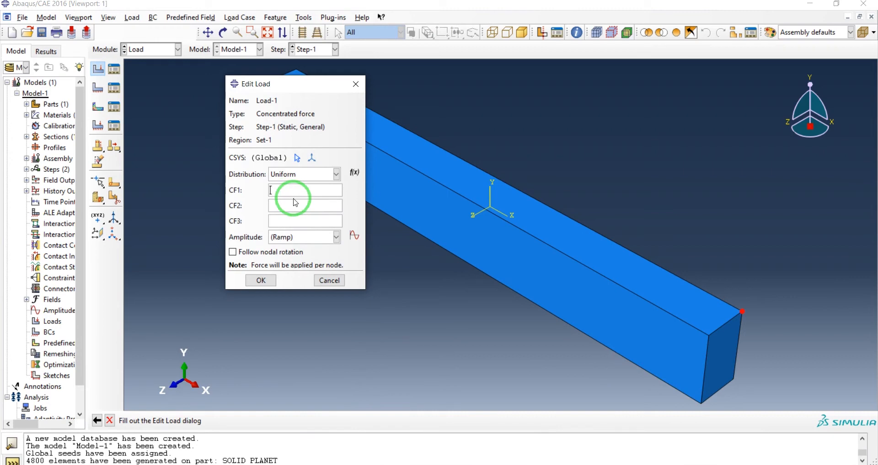
{"action": "left_click", "coordinate": [260, 285]}
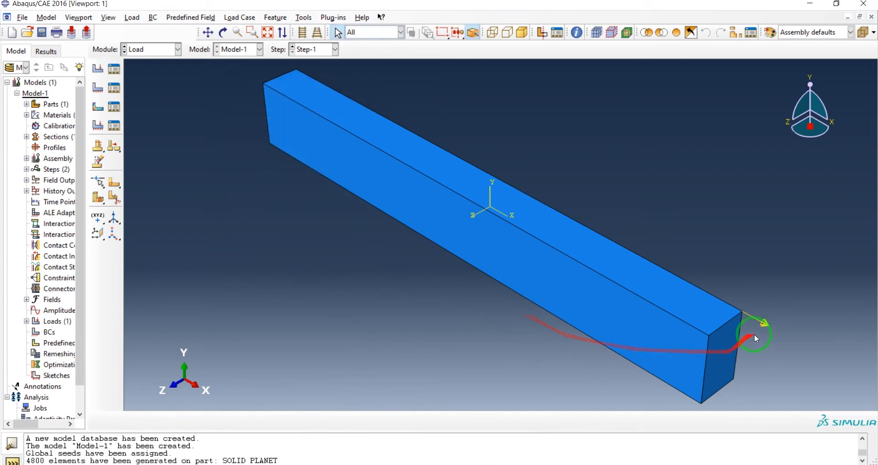
Edit Load-1 from the load manager and reverse its direction along X by making CF1 negative
{"action": "left_click", "coordinate": [115, 68]}
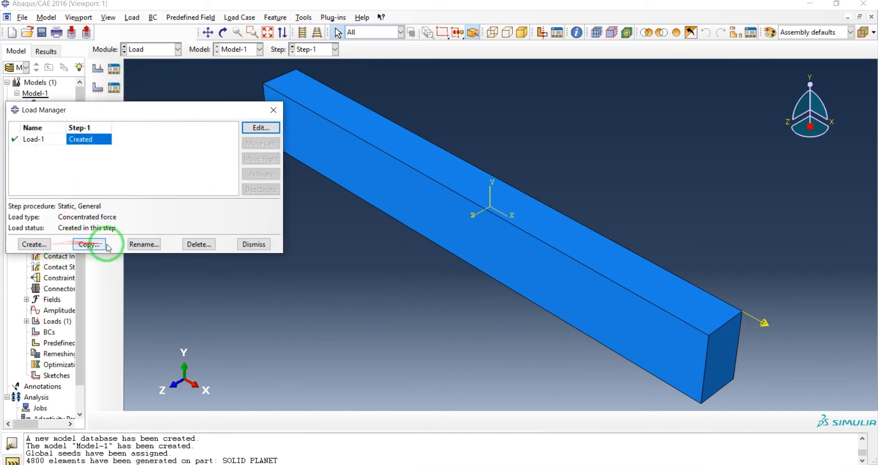
{"action": "left_click", "coordinate": [256, 129]}
{"action": "left_click", "coordinate": [272, 194]}
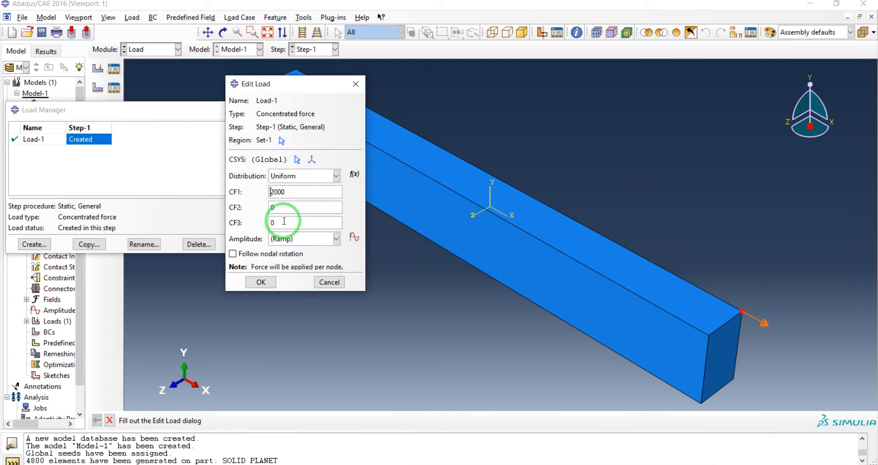
{"action": "left_click", "coordinate": [261, 282]}
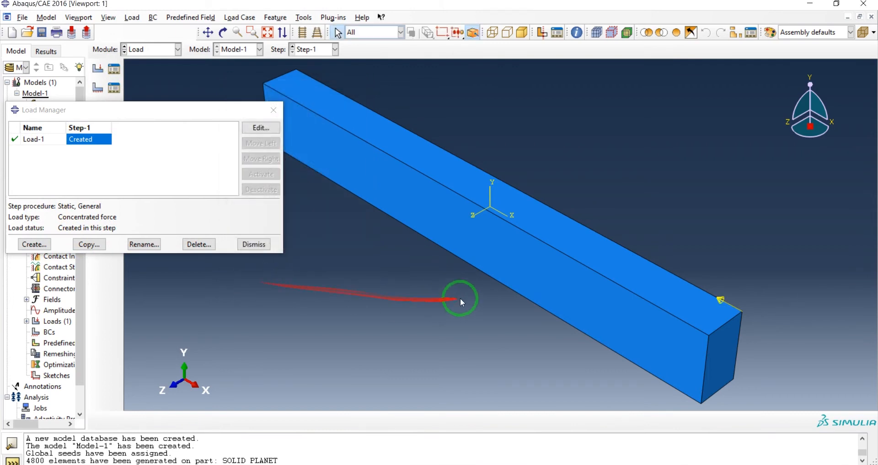
Redirect Load-1 along Y with CF1 0 and CF2 2000, reverse CF2 to -2000, and close the load manager
{"action": "left_click", "coordinate": [258, 128]}
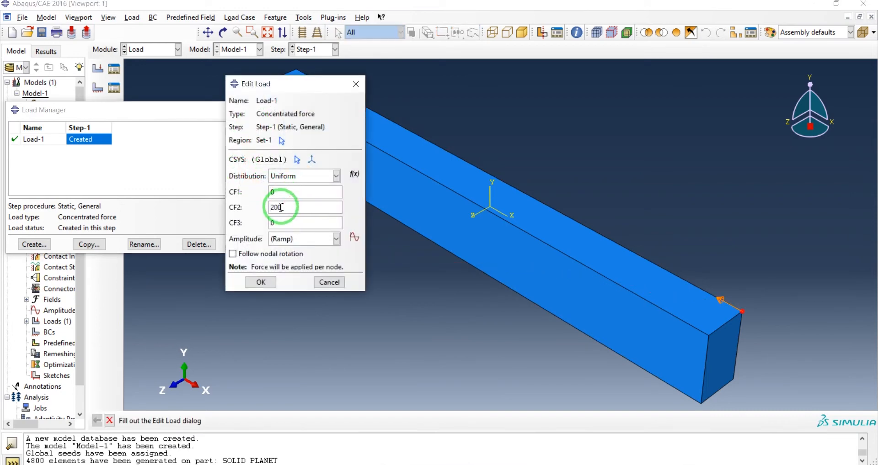
{"action": "left_click", "coordinate": [262, 283]}
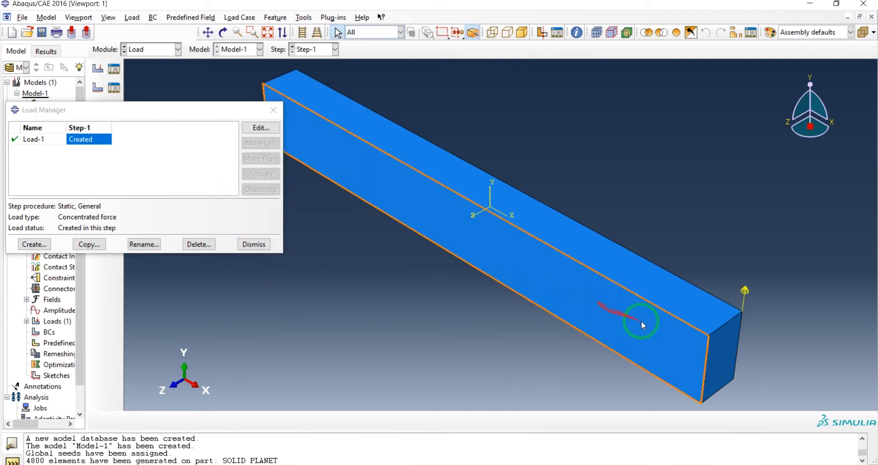
{"action": "left_click", "coordinate": [260, 128]}
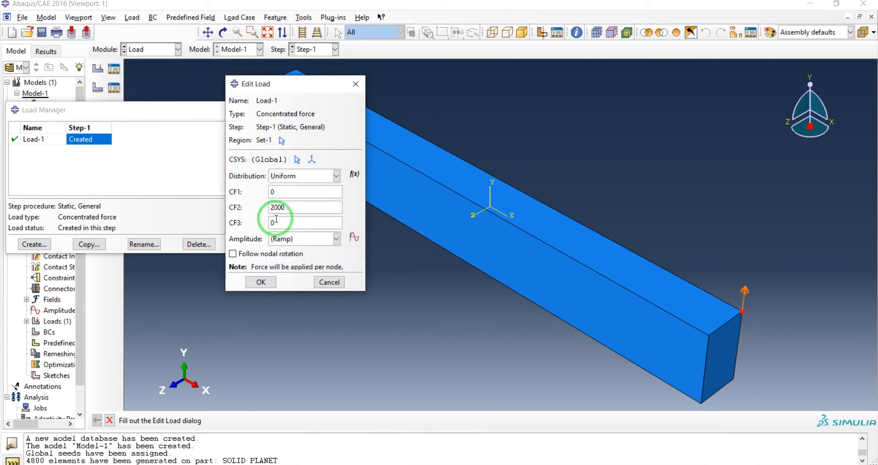
{"action": "type", "text": "-"}
{"action": "left_click", "coordinate": [261, 282]}
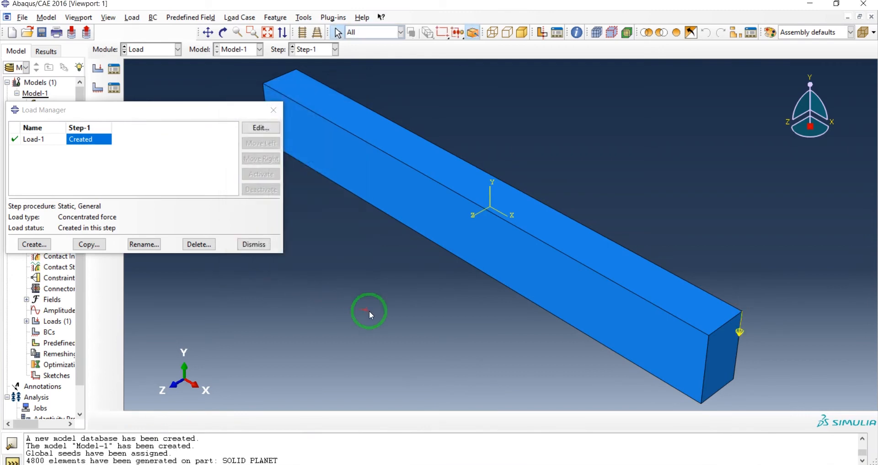
{"action": "left_click", "coordinate": [261, 127]}
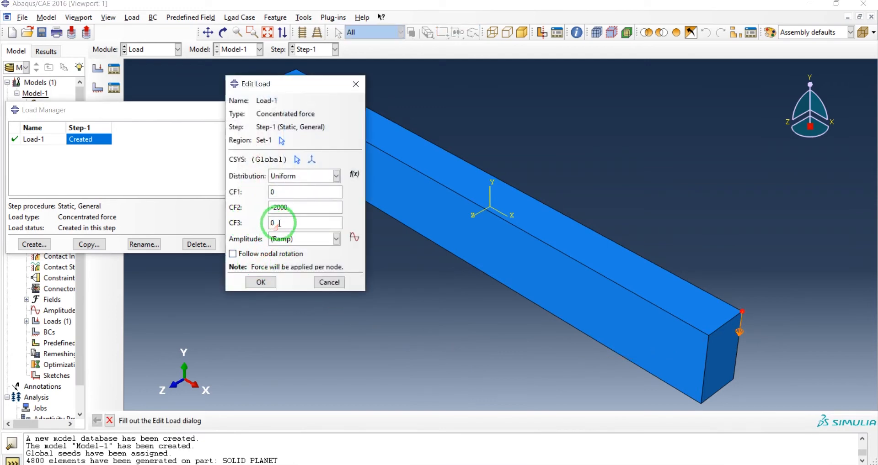
{"action": "left_click", "coordinate": [354, 85]}
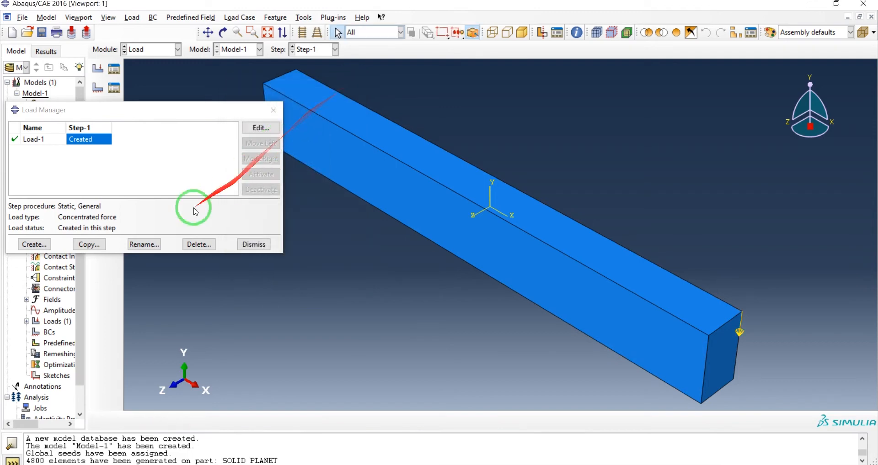
{"action": "left_click", "coordinate": [275, 111]}
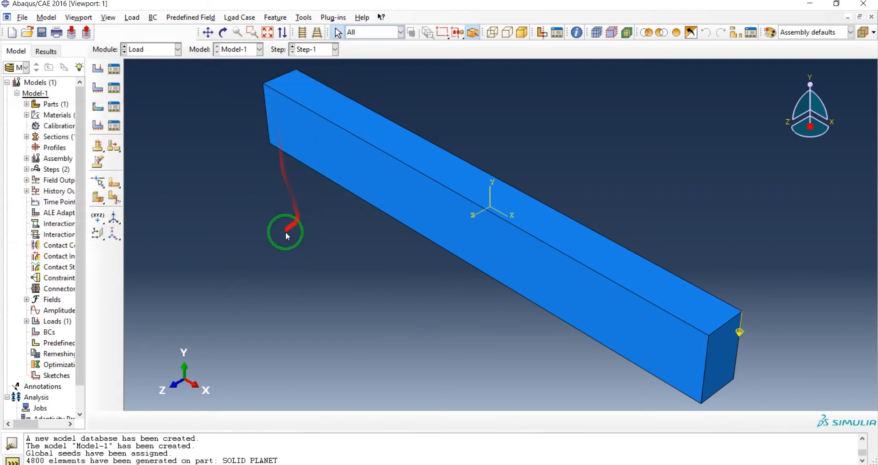
Create a second concentrated force in Step-1 on the upper front corner of the beam's +X end with CF2 -200
{"action": "left_click", "coordinate": [98, 69]}
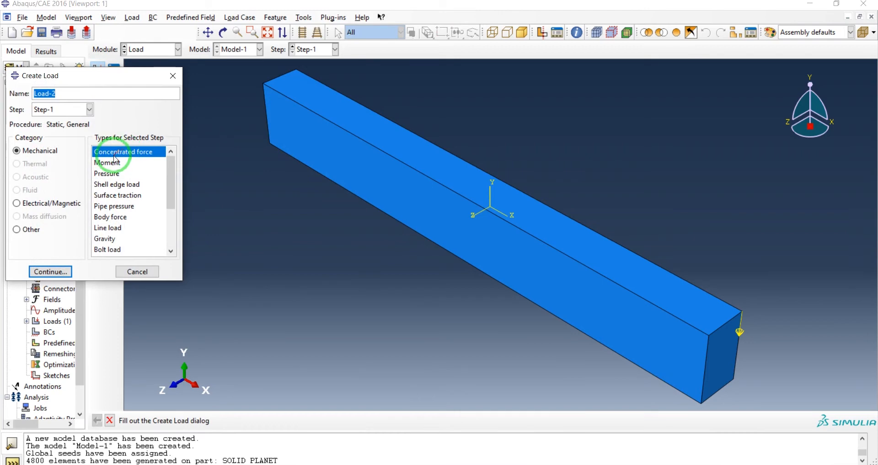
{"action": "left_click", "coordinate": [50, 272]}
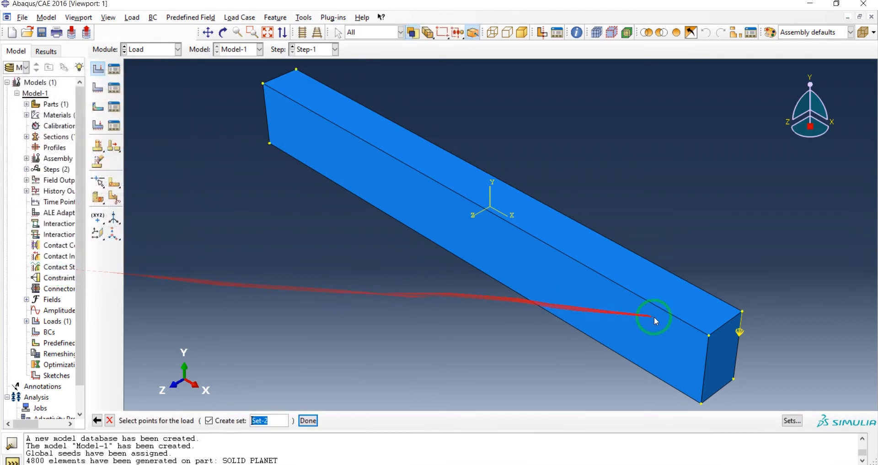
{"action": "left_click", "coordinate": [708, 337]}
{"action": "left_click", "coordinate": [308, 421]}
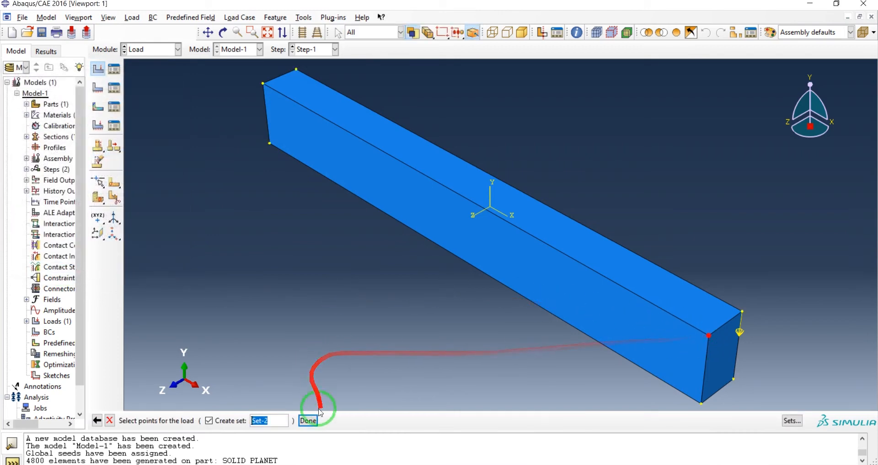
{"action": "left_click", "coordinate": [280, 206]}
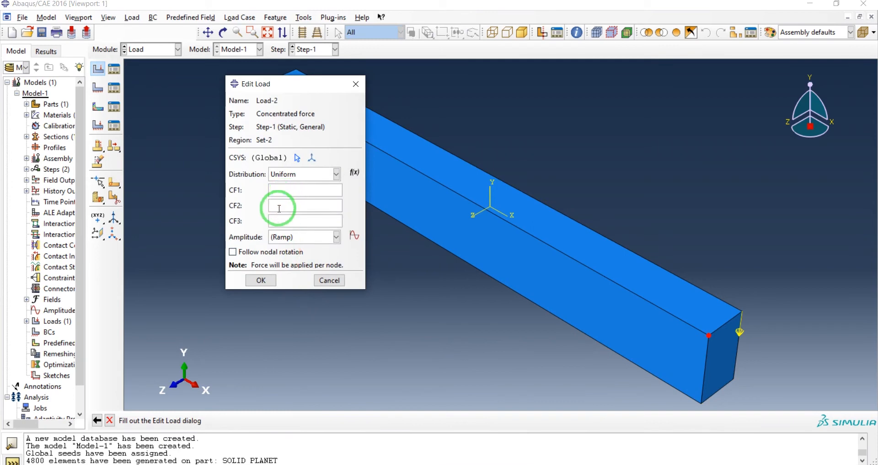
{"action": "type", "text": "-200"}
{"action": "left_click", "coordinate": [261, 281]}
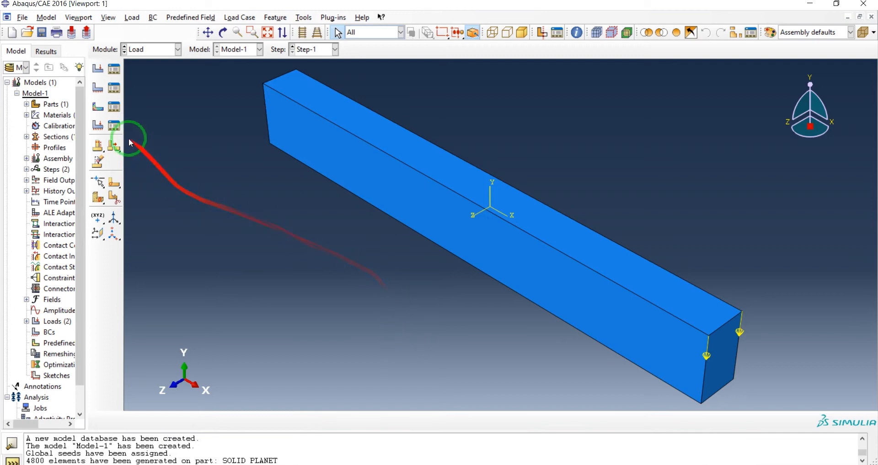
Start a mechanical boundary condition in Step-1 using the Symmetry/Antisymmetry/Encastre type
{"action": "left_click", "coordinate": [99, 93]}
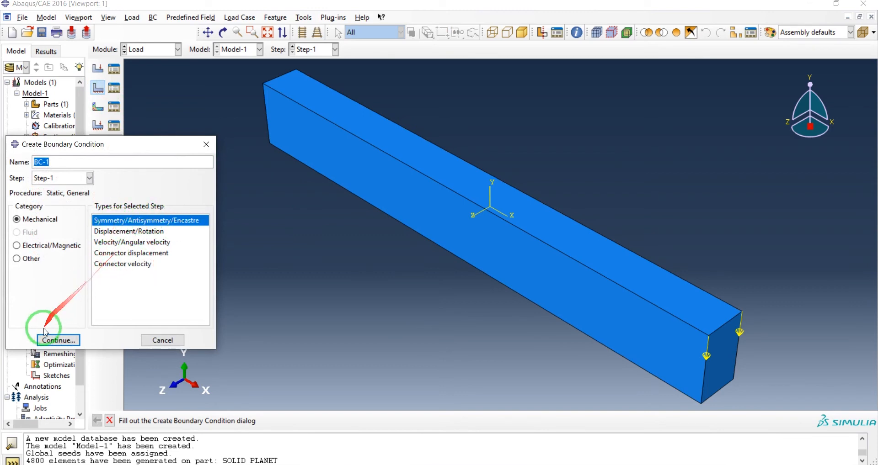
{"action": "left_click", "coordinate": [113, 234]}
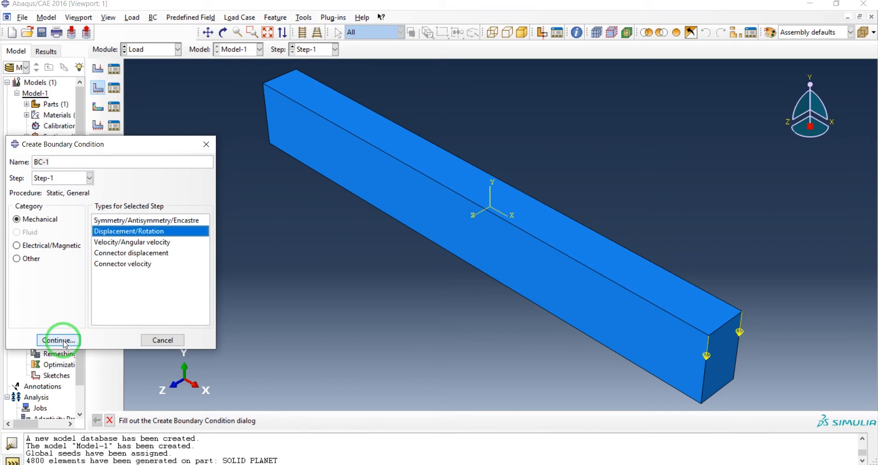
{"action": "left_click", "coordinate": [126, 221]}
{"action": "left_click", "coordinate": [57, 341]}
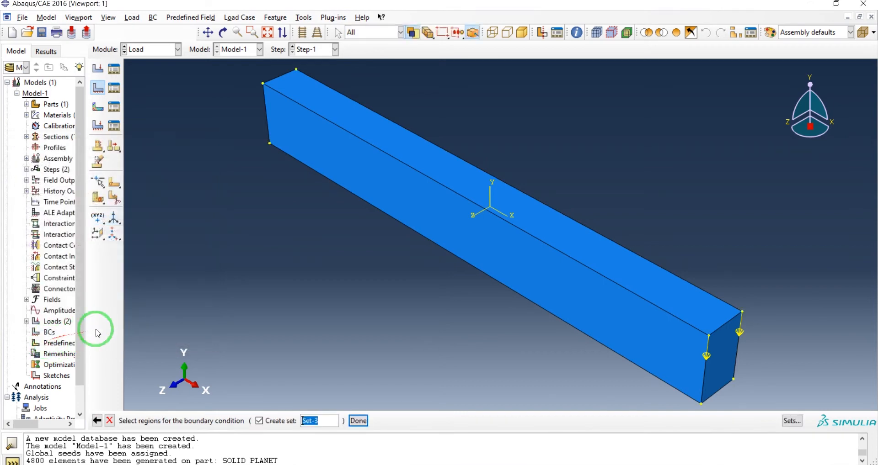
Apply the boundary condition to the beam's -X end face as ENCASTRE
{"action": "left_click", "coordinate": [338, 170]}
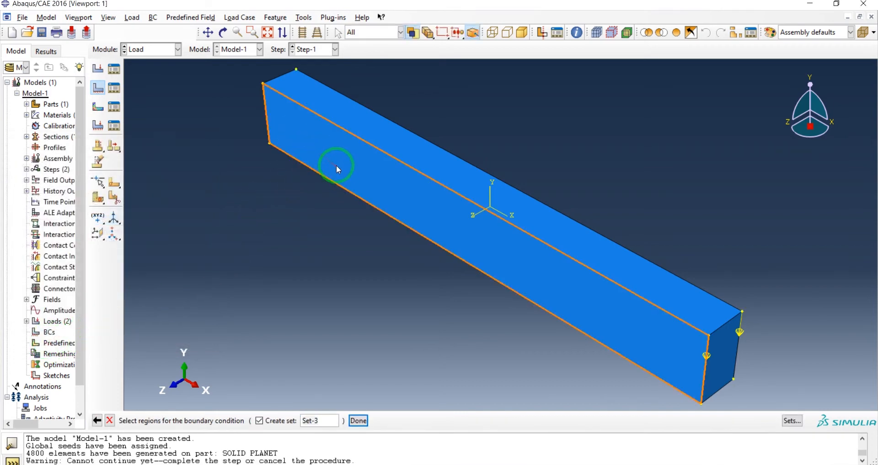
{"action": "left_click", "coordinate": [224, 32]}
{"action": "mouse_move", "coordinate": [392, 180]}
{"action": "left_mouse_down"}
{"action": "mouse_move", "coordinate": [439, 209]}
{"action": "mouse_move", "coordinate": [507, 280]}
{"action": "left_mouse_up"}
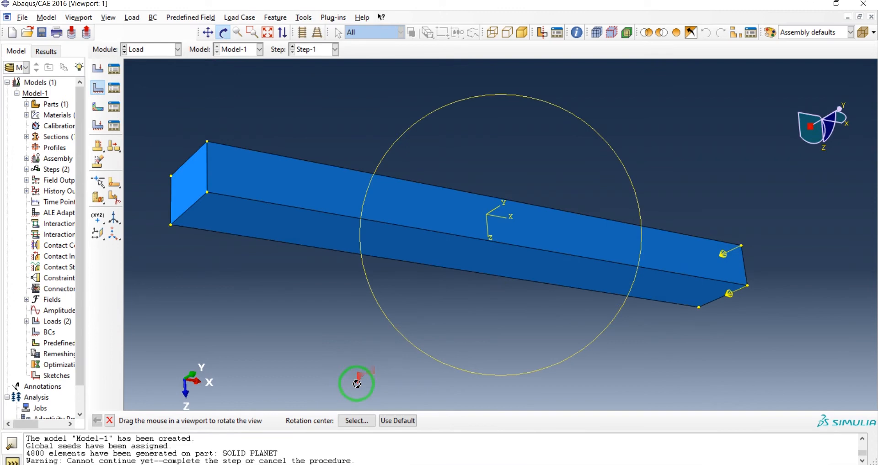
{"action": "left_click", "coordinate": [224, 32]}
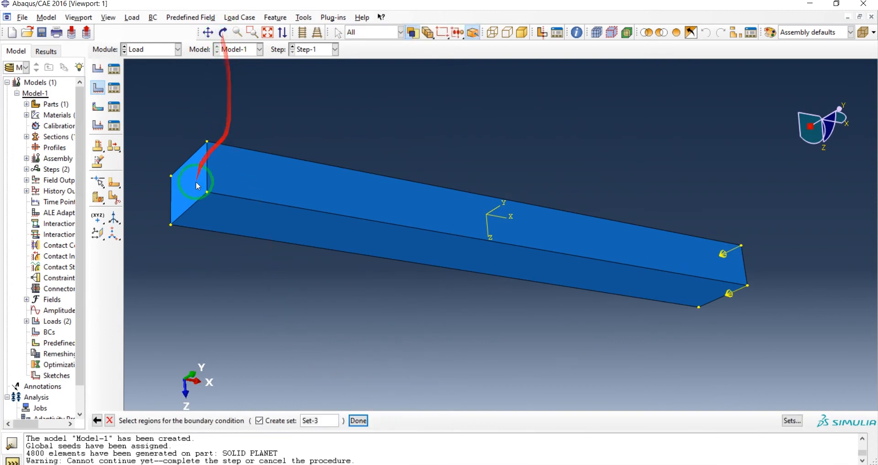
{"action": "left_click", "coordinate": [194, 199]}
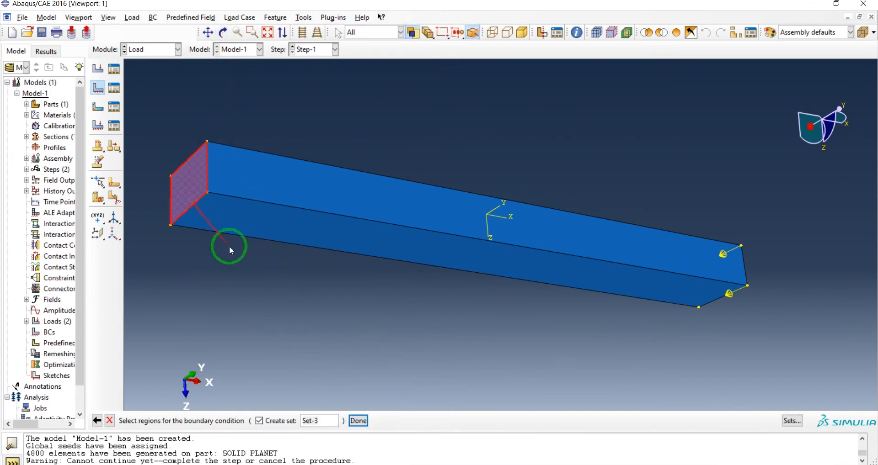
{"action": "left_click", "coordinate": [360, 421]}
{"action": "left_click_drag", "start_coordinate": [241, 112], "coordinate": [331, 100]}
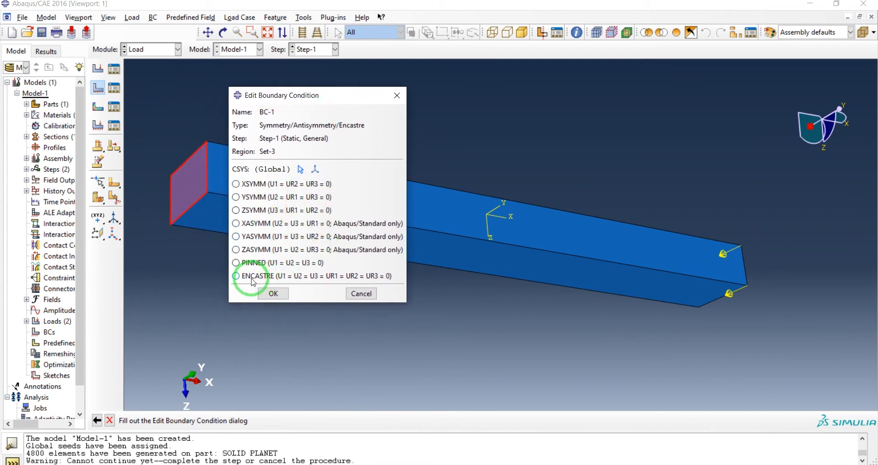
{"action": "left_click", "coordinate": [270, 294]}
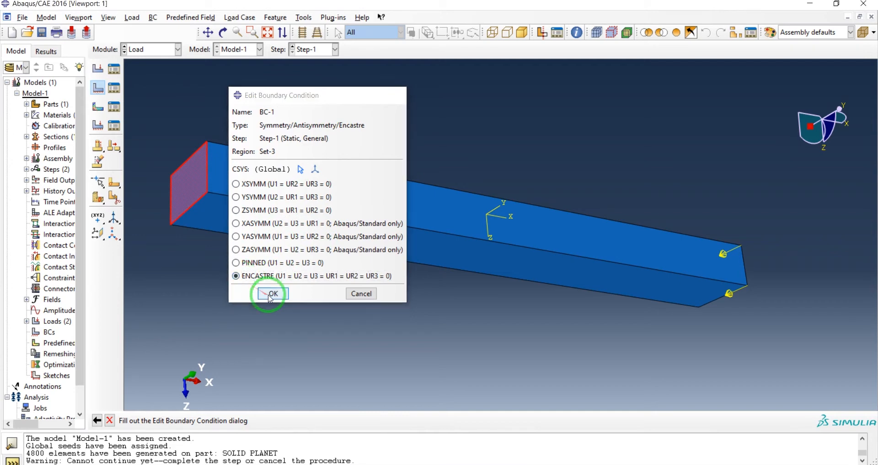
{"action": "left_click", "coordinate": [223, 32]}
{"action": "mouse_move", "coordinate": [441, 204]}
{"action": "left_mouse_down"}
{"action": "mouse_move", "coordinate": [484, 268]}
{"action": "mouse_move", "coordinate": [405, 204]}
{"action": "mouse_move", "coordinate": [396, 172]}
{"action": "mouse_move", "coordinate": [403, 183]}
{"action": "left_mouse_up"}
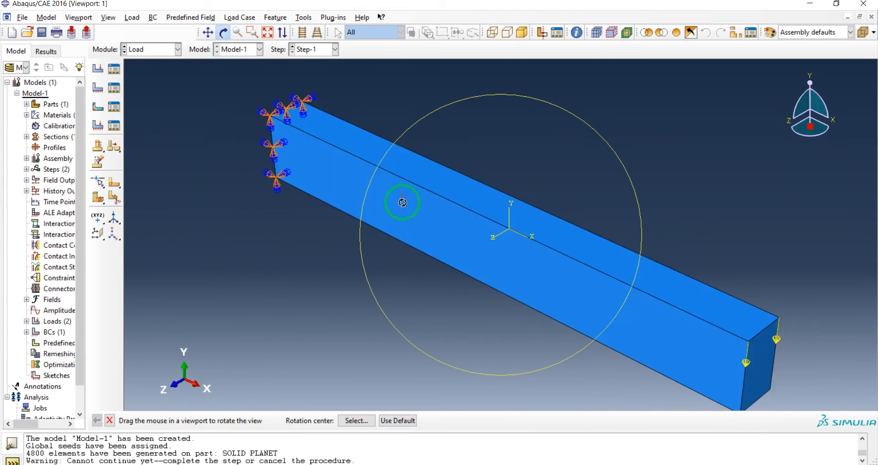
{"action": "left_click", "coordinate": [267, 32]}
{"action": "scroll", "coordinate": [413, 195], "scroll_direction": "down", "scroll_amount": 1}
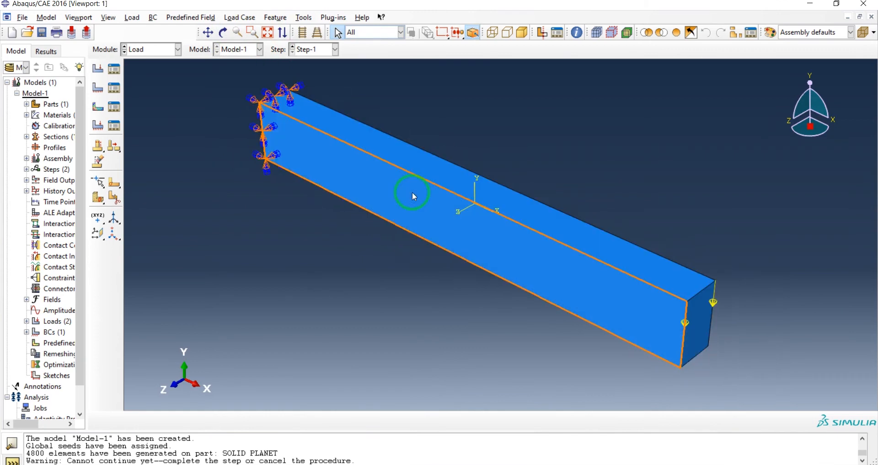
Switch to the Job module and create Job-1 from Model-1 as a full analysis with the description vffgfxffssdgv
{"action": "left_click", "coordinate": [169, 51]}
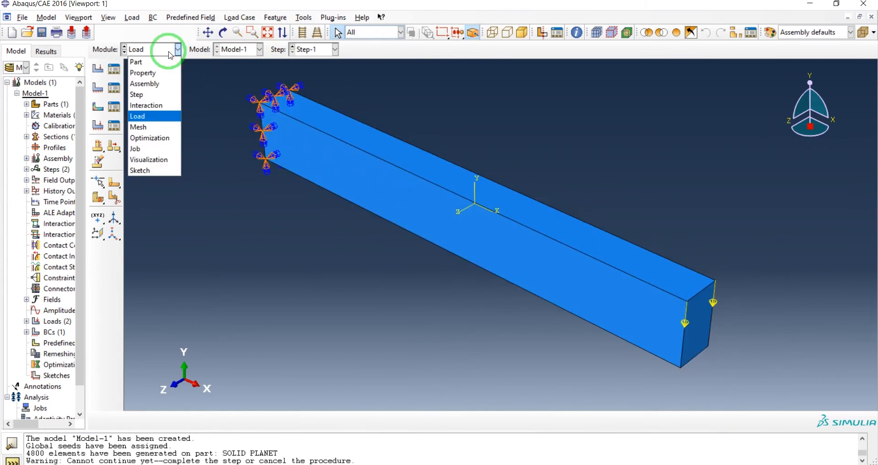
{"action": "left_click", "coordinate": [144, 150]}
{"action": "left_click", "coordinate": [97, 71]}
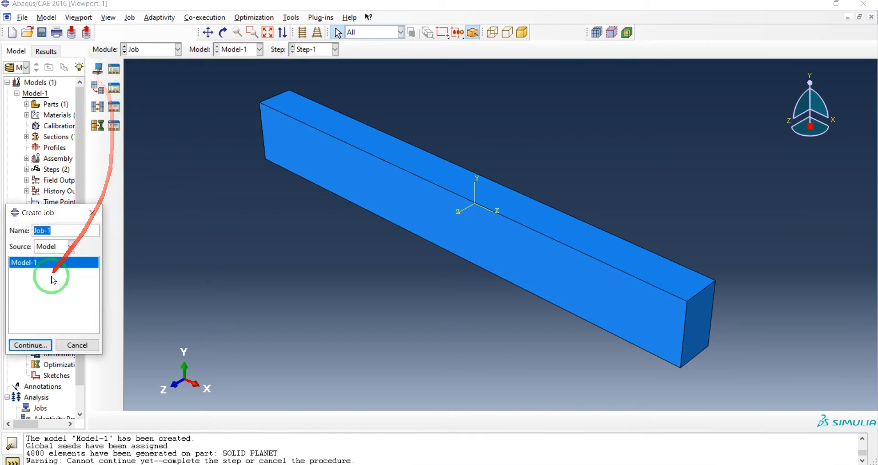
{"action": "left_click_drag", "start_coordinate": [36, 211], "coordinate": [161, 122]}
{"action": "left_click", "coordinate": [147, 233]}
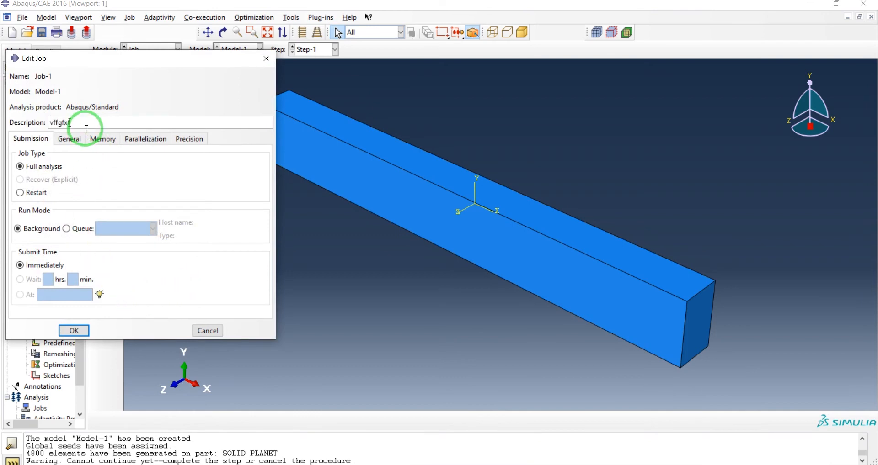
{"action": "left_click", "coordinate": [73, 330]}
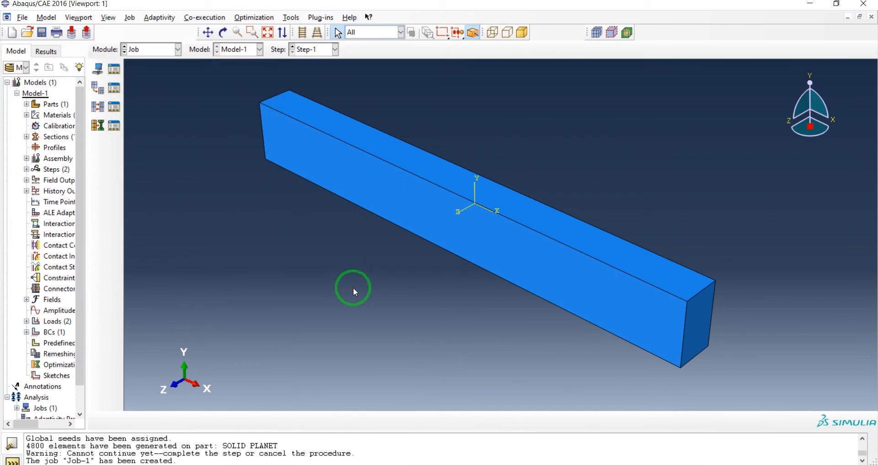
Submit Job-1 from the job manager and allow its existing job files to be overwritten
{"action": "left_click", "coordinate": [115, 68]}
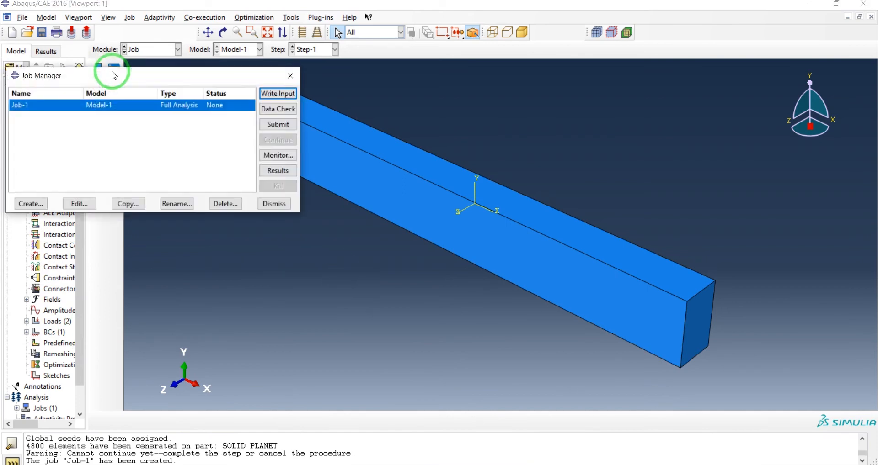
{"action": "left_click_drag", "start_coordinate": [138, 81], "coordinate": [277, 86]}
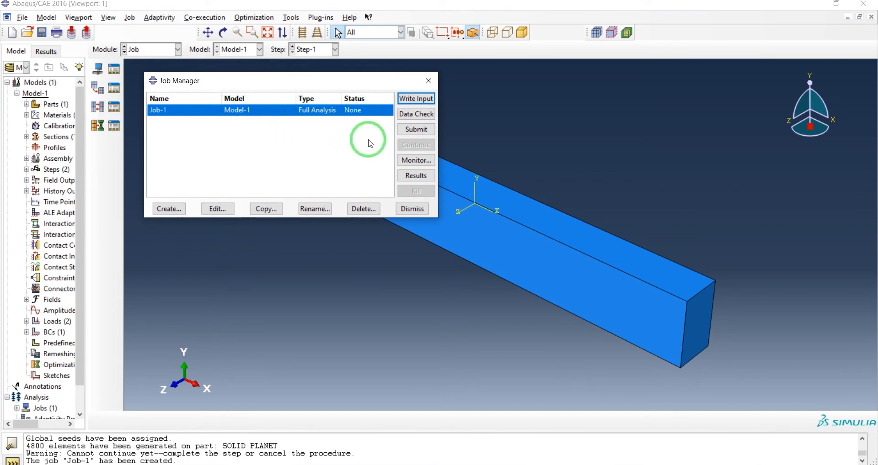
{"action": "left_click", "coordinate": [415, 132]}
{"action": "left_click_drag", "start_coordinate": [64, 95], "coordinate": [277, 98]}
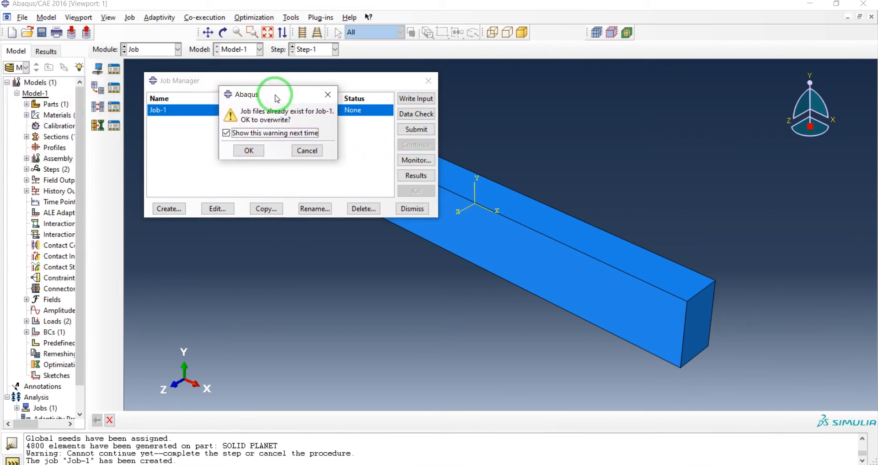
{"action": "left_click", "coordinate": [240, 151]}
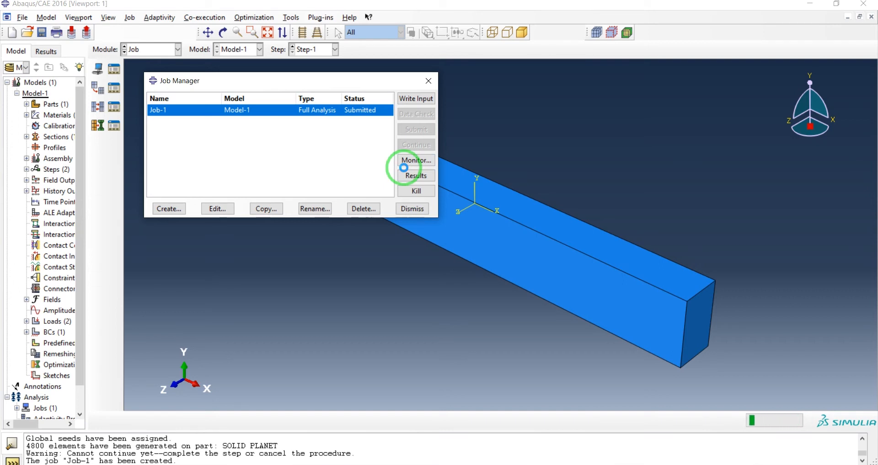
Monitor the Job-1 run, checking its increment table, warnings and log, and close the monitor
{"action": "left_click", "coordinate": [412, 162]}
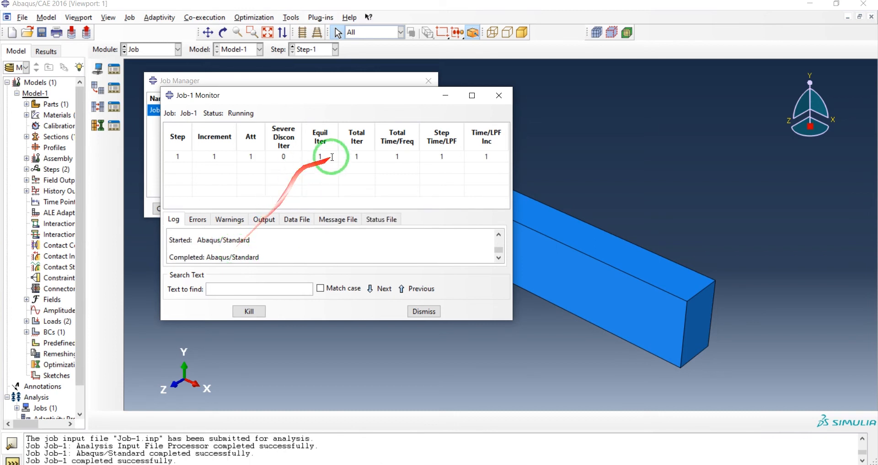
{"action": "left_click", "coordinate": [492, 154]}
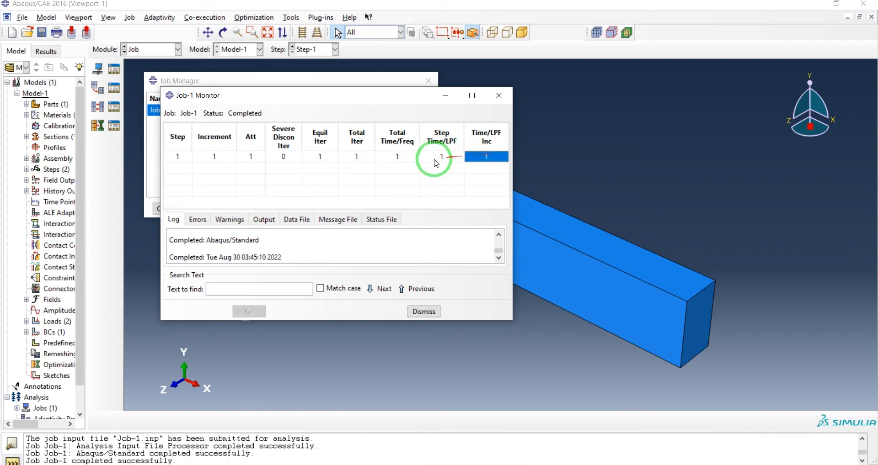
{"action": "left_click", "coordinate": [402, 179]}
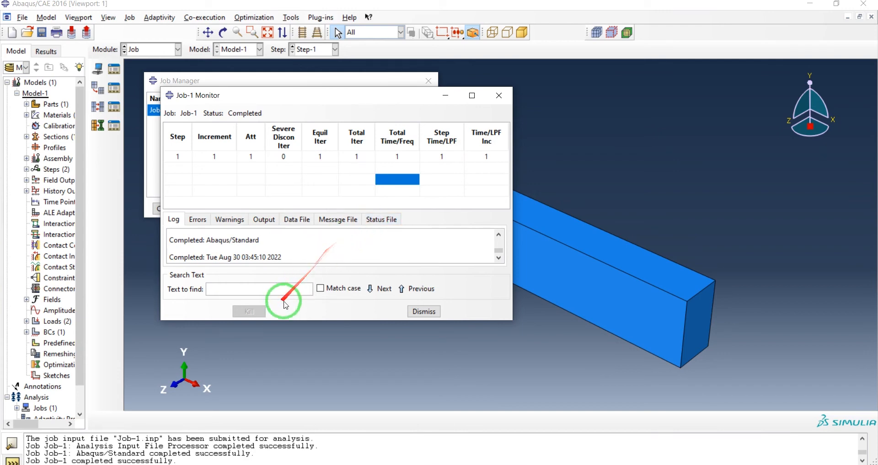
{"action": "left_click", "coordinate": [498, 98]}
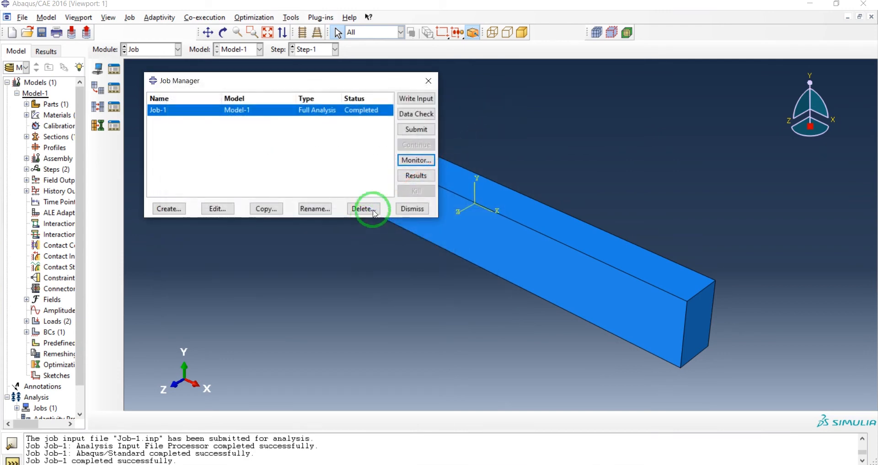
{"action": "left_click", "coordinate": [416, 160]}
{"action": "left_click", "coordinate": [227, 219]}
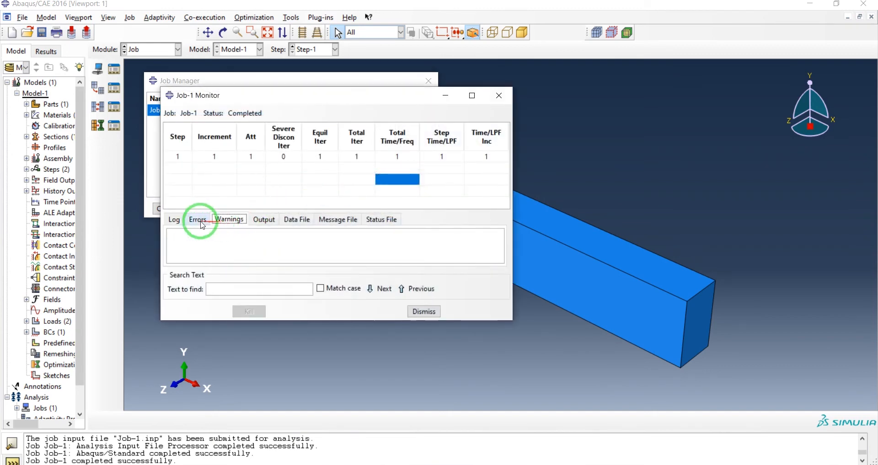
{"action": "left_click", "coordinate": [172, 221]}
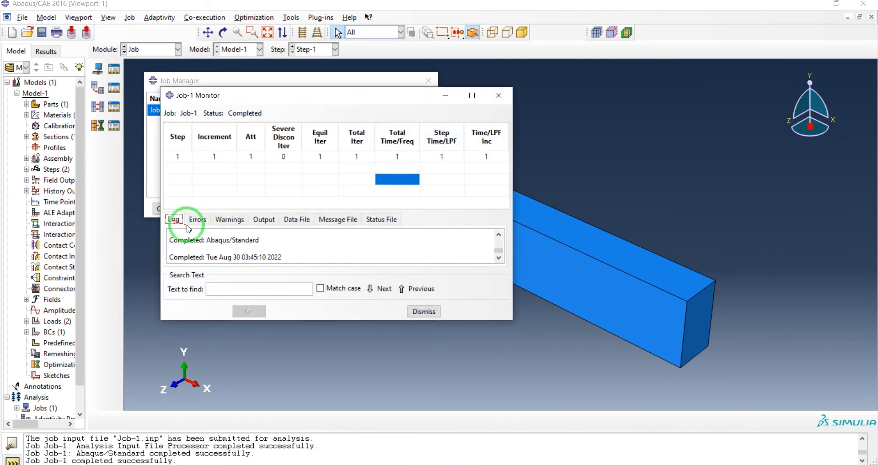
{"action": "left_click", "coordinate": [507, 103]}
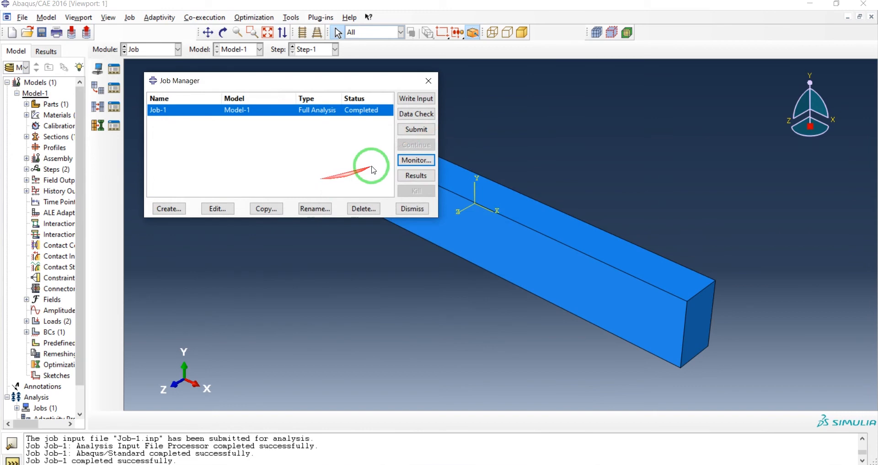
Open the Job-1 results and plot the beam's deformed shape
{"action": "left_click", "coordinate": [416, 176]}
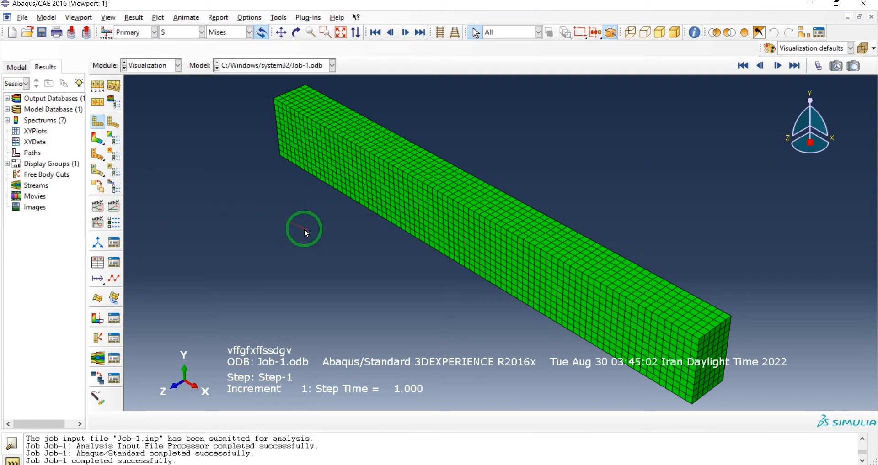
{"action": "left_click", "coordinate": [113, 125]}
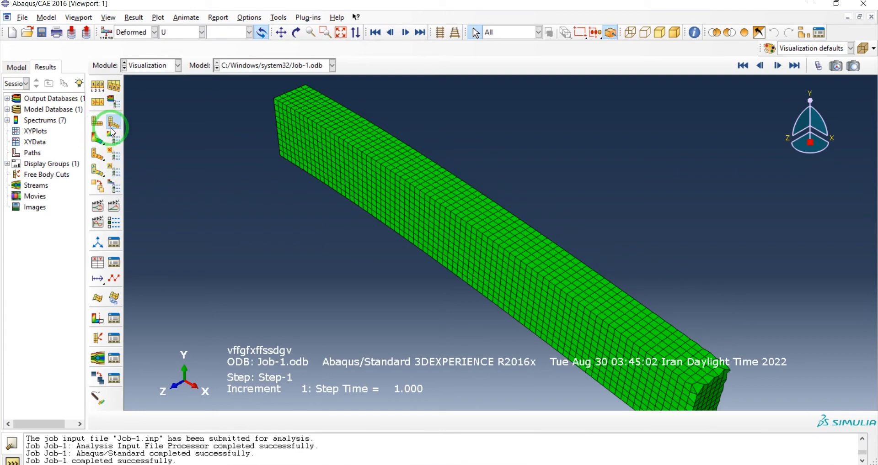
{"action": "scroll", "coordinate": [248, 175], "scroll_direction": "down", "scroll_amount": 3}
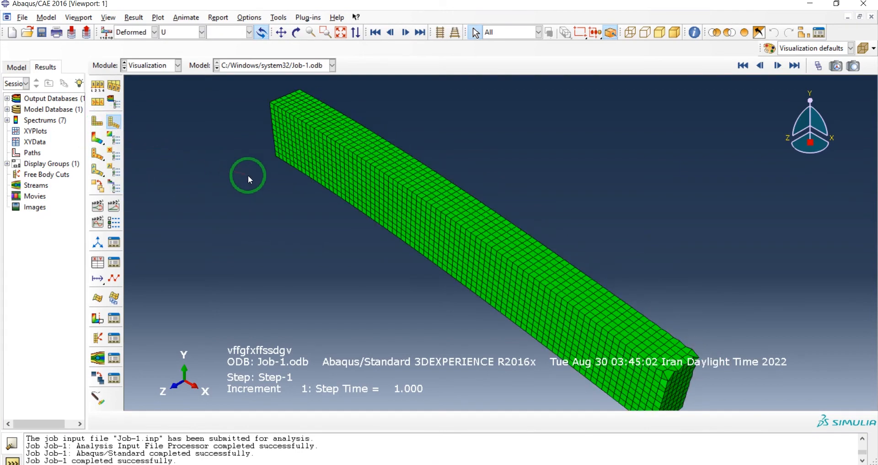
{"action": "scroll", "coordinate": [248, 175], "scroll_direction": "up", "scroll_amount": 2}
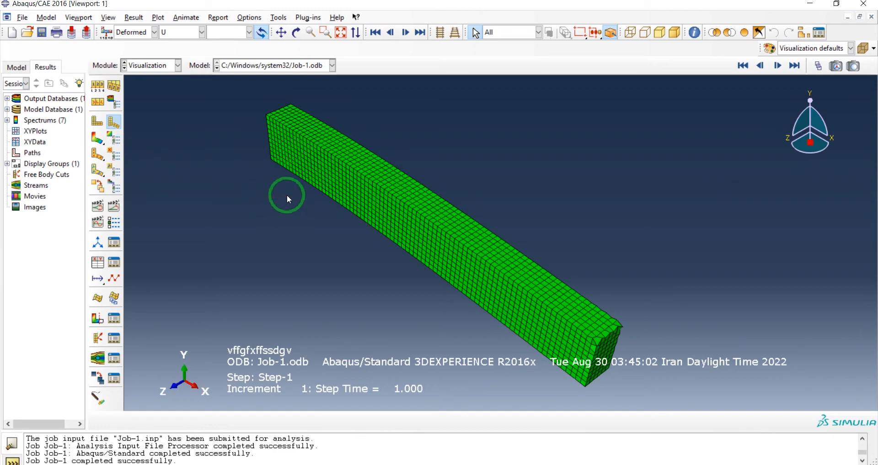
Plot the von Mises stress contours on the deformed beam
{"action": "left_click", "coordinate": [282, 34]}
{"action": "left_click_drag", "start_coordinate": [350, 182], "coordinate": [398, 165]}
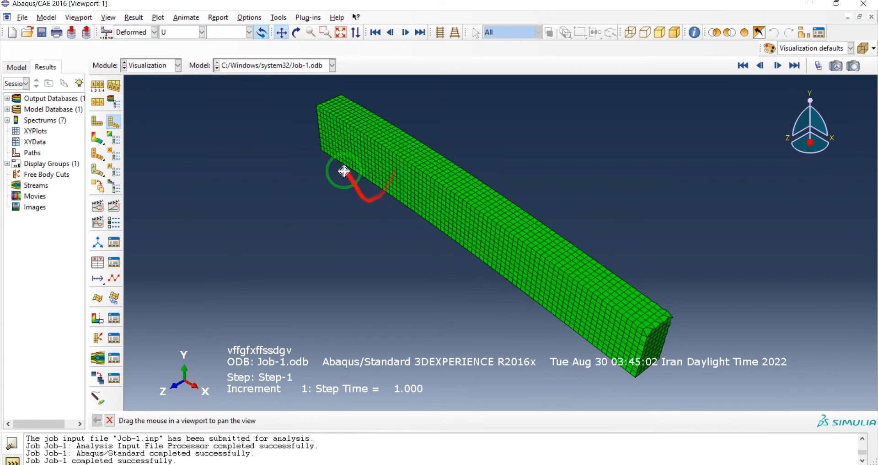
{"action": "left_click", "coordinate": [281, 33]}
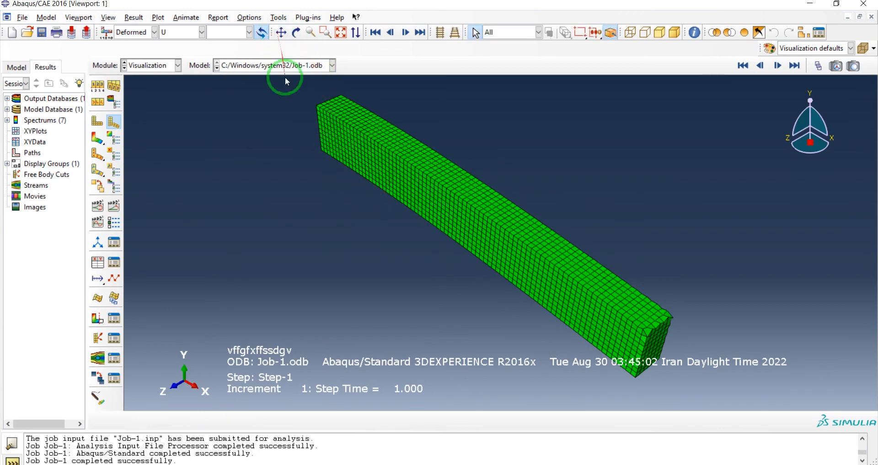
{"action": "left_click", "coordinate": [98, 139]}
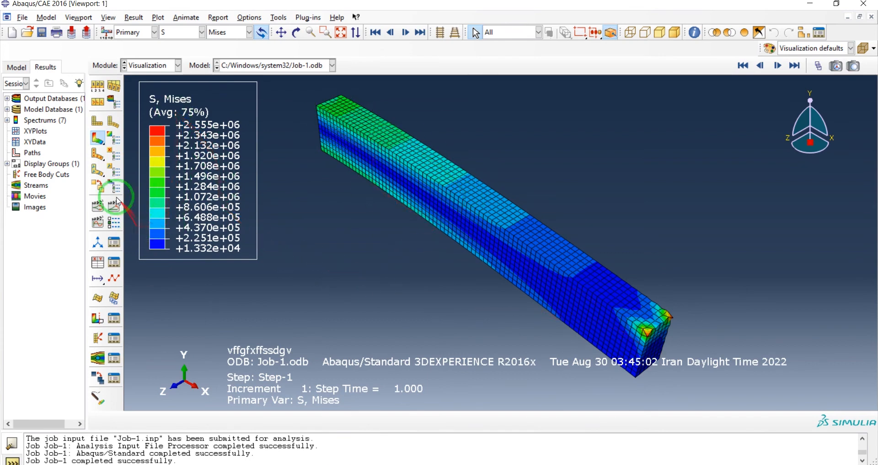
View the beam's stress symbols, material orientations and undeformed shape, and return to the Mises contour plot
{"action": "left_click", "coordinate": [97, 155]}
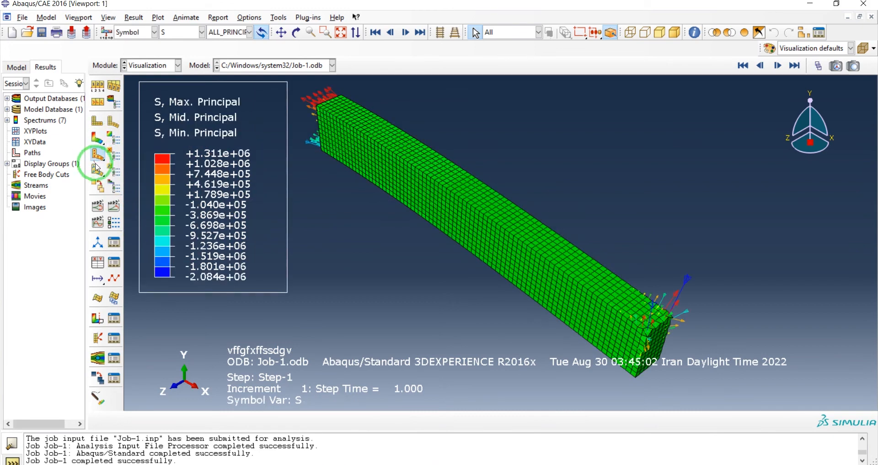
{"action": "left_click", "coordinate": [98, 172]}
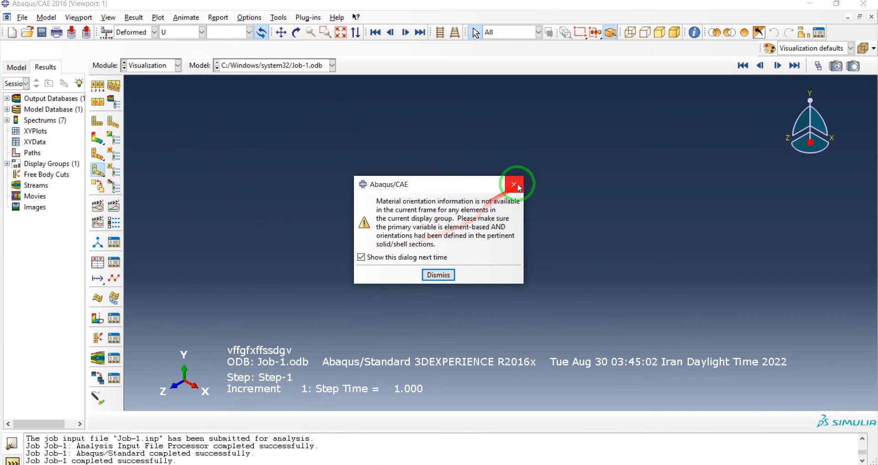
{"action": "left_click", "coordinate": [516, 181]}
{"action": "left_click", "coordinate": [112, 121]}
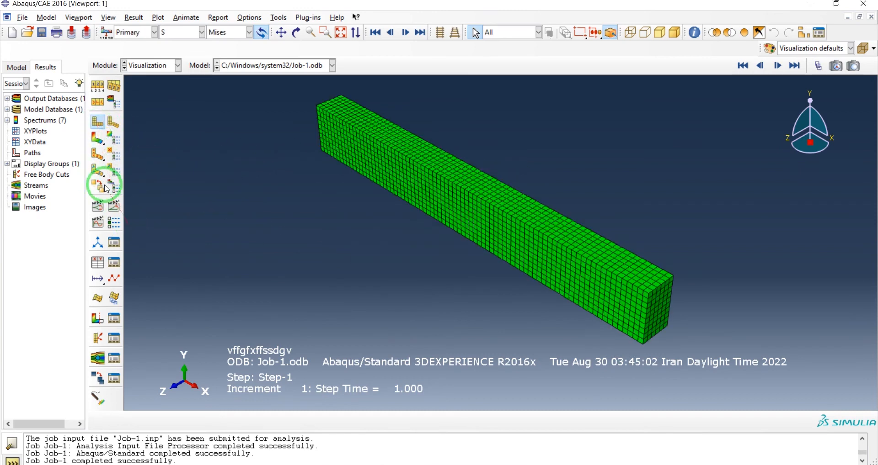
{"action": "left_click", "coordinate": [100, 141]}
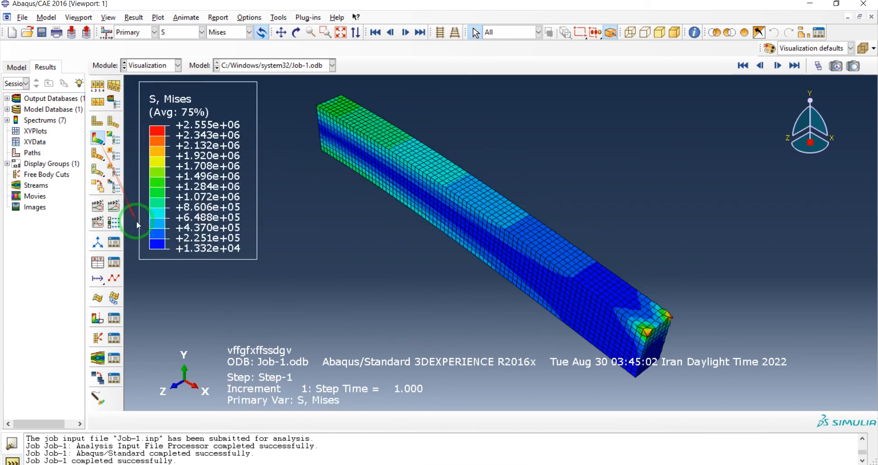
Animate the Mises contours by scale factor in Loop mode and lower the frame rate to slightly above the middle of its range
{"action": "left_click", "coordinate": [100, 209]}
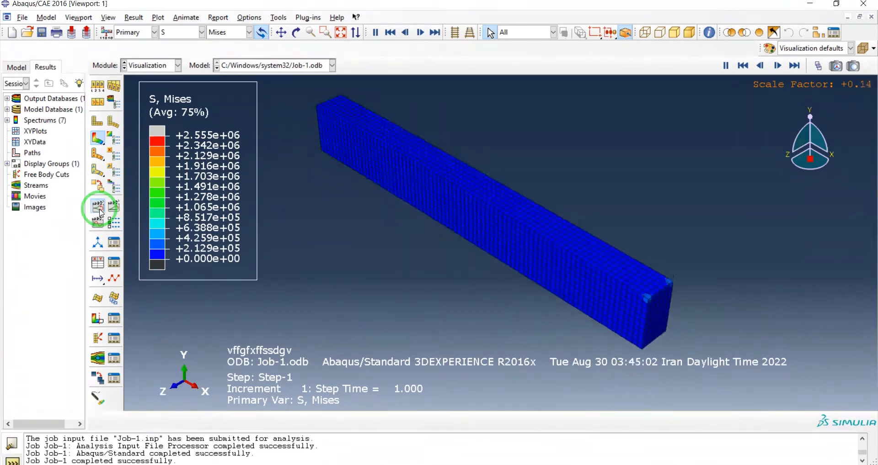
{"action": "left_click", "coordinate": [115, 223]}
{"action": "left_click_drag", "start_coordinate": [118, 238], "coordinate": [95, 238]}
{"action": "left_click", "coordinate": [98, 330]}
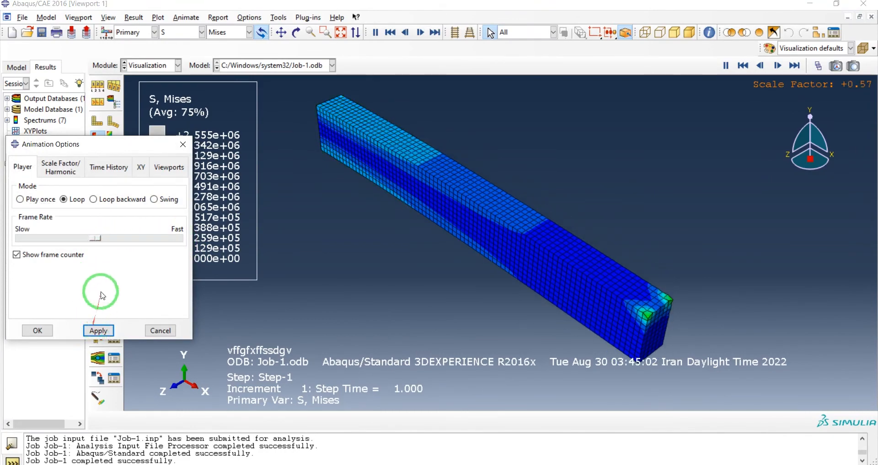
{"action": "left_click_drag", "start_coordinate": [95, 238], "coordinate": [109, 238]}
{"action": "left_click", "coordinate": [107, 332]}
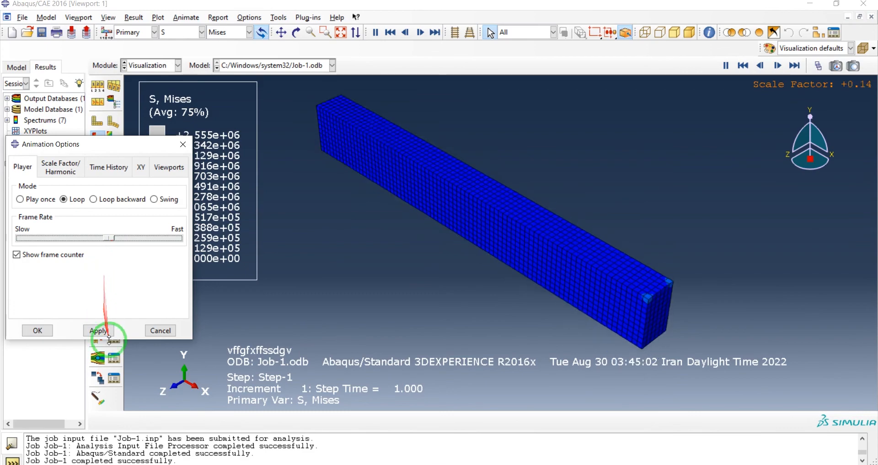
{"action": "left_click", "coordinate": [38, 331]}
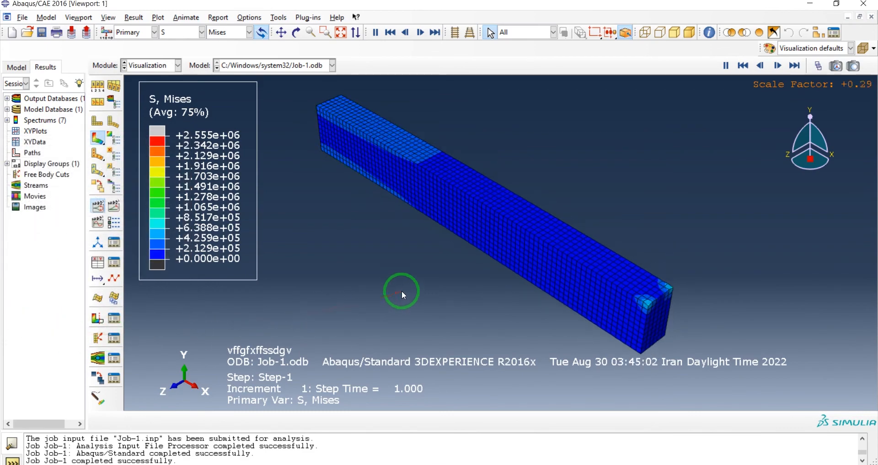
End the animation and display the static Mises stress contours on the deformed beam again
{"action": "left_click", "coordinate": [98, 123]}
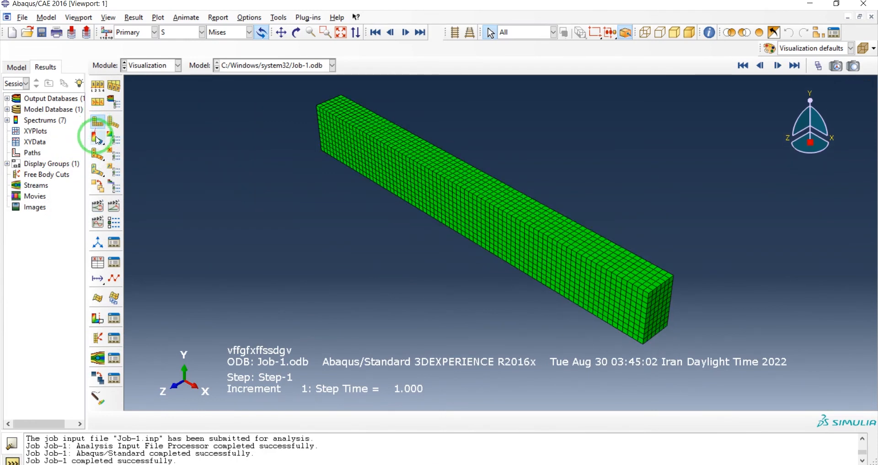
{"action": "left_click", "coordinate": [98, 137]}
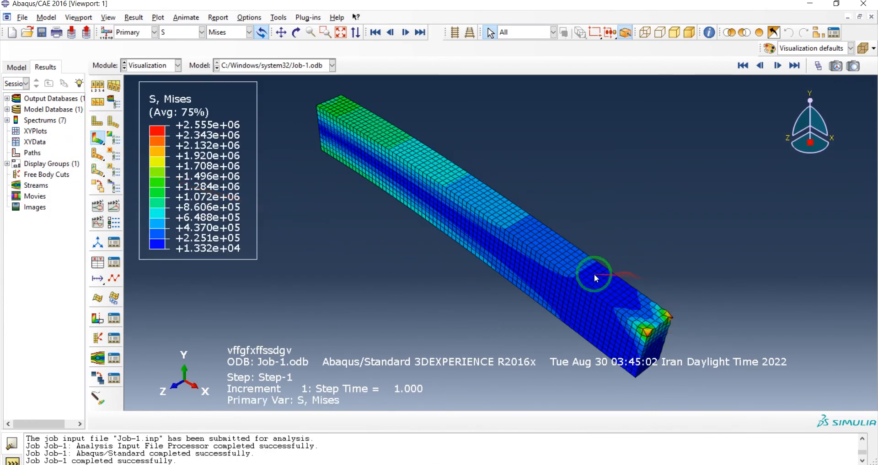
{"action": "left_click", "coordinate": [281, 32]}
{"action": "mouse_move", "coordinate": [540, 294]}
{"action": "left_mouse_down"}
{"action": "mouse_move", "coordinate": [488, 261]}
{"action": "mouse_move", "coordinate": [549, 307]}
{"action": "left_mouse_up"}
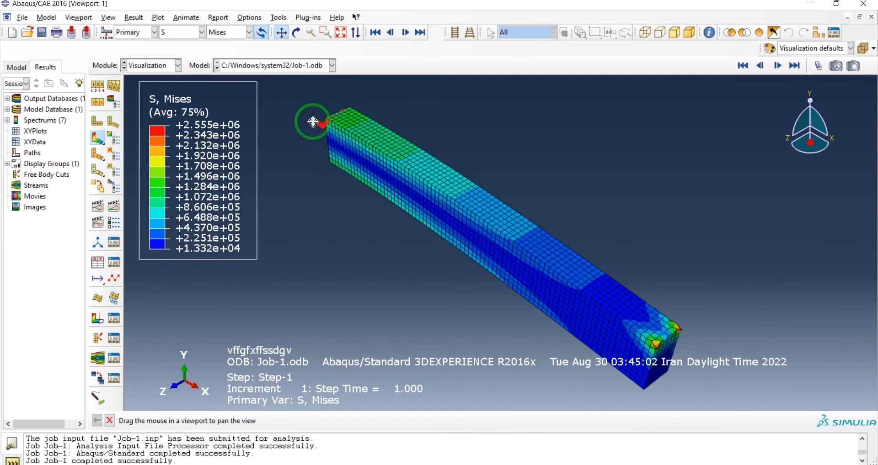
{"action": "left_click", "coordinate": [281, 32]}
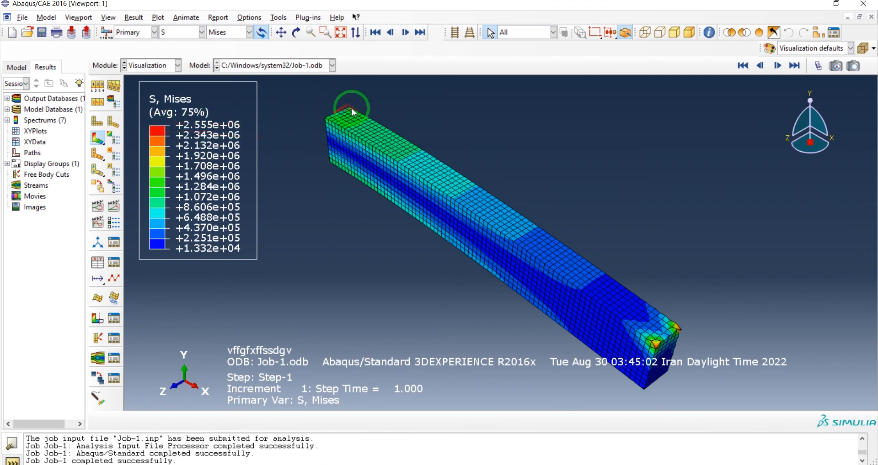
Examine the Mises stress contours around the two upper corners of the beam's loaded end up close
{"action": "left_click", "coordinate": [280, 33]}
{"action": "left_click_drag", "start_coordinate": [469, 219], "coordinate": [415, 162]}
{"action": "left_click_drag", "start_coordinate": [580, 280], "coordinate": [493, 271]}
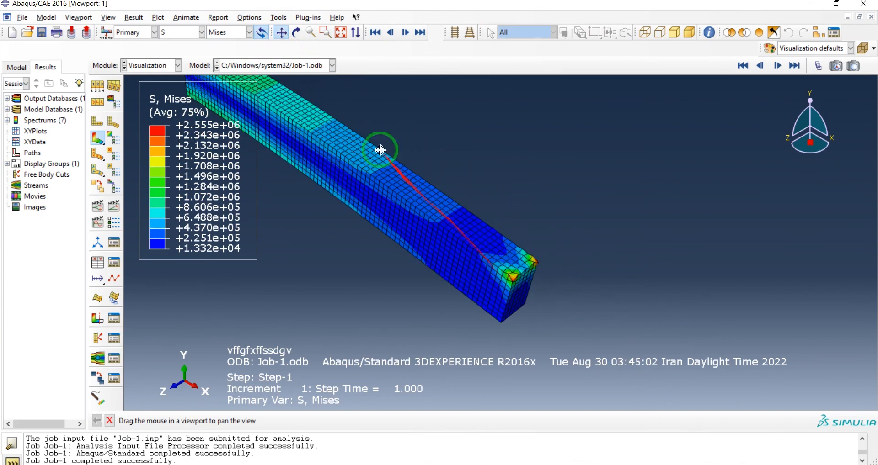
{"action": "left_click", "coordinate": [324, 33]}
{"action": "left_click_drag", "start_coordinate": [590, 222], "coordinate": [444, 322]}
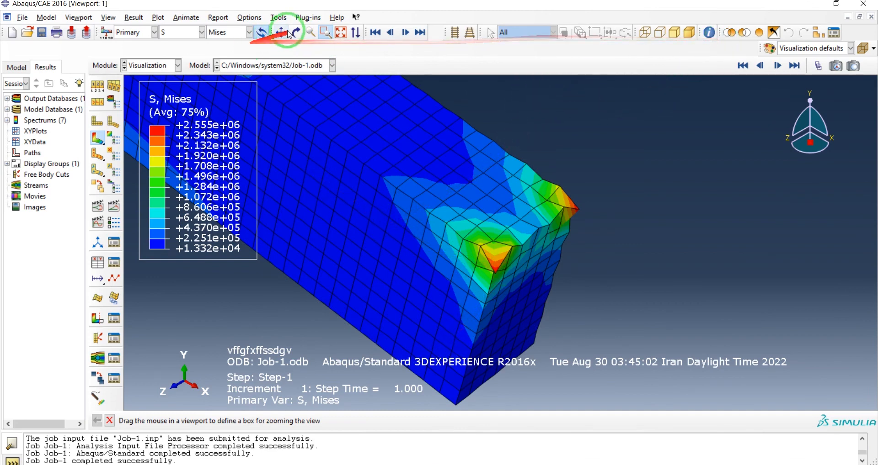
{"action": "left_click", "coordinate": [341, 32]}
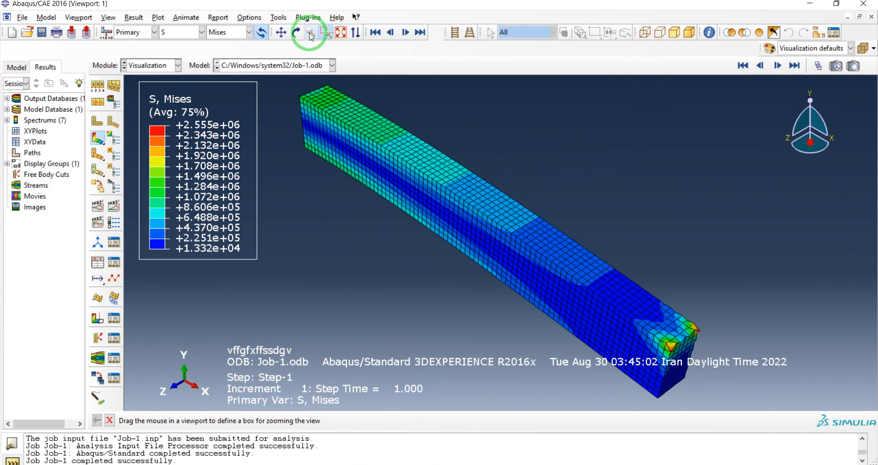
Remove the elements around the two upper corners of the beam's loaded end from the displayed contour plot
{"action": "left_click", "coordinate": [281, 32]}
{"action": "left_click_drag", "start_coordinate": [525, 202], "coordinate": [429, 142]}
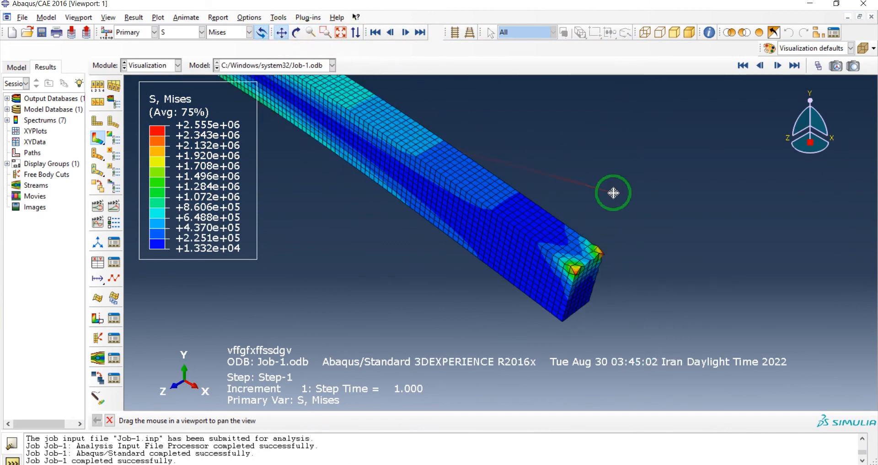
{"action": "left_click", "coordinate": [281, 32]}
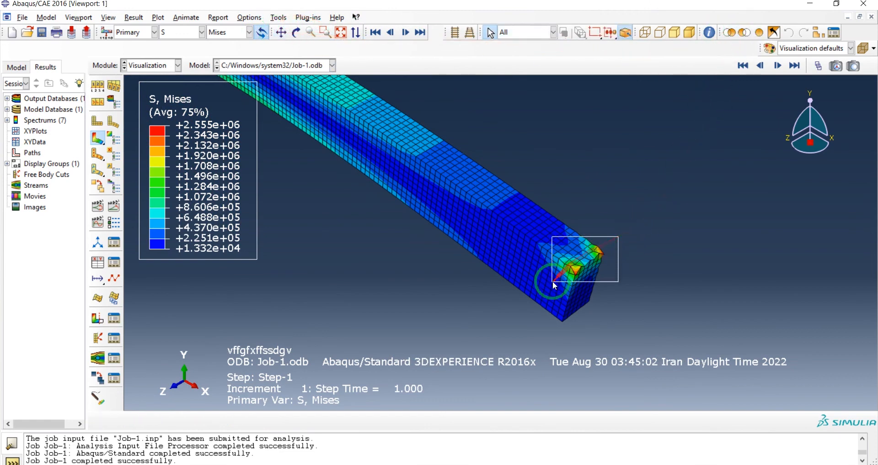
{"action": "left_click_drag", "start_coordinate": [552, 281], "coordinate": [553, 282]}
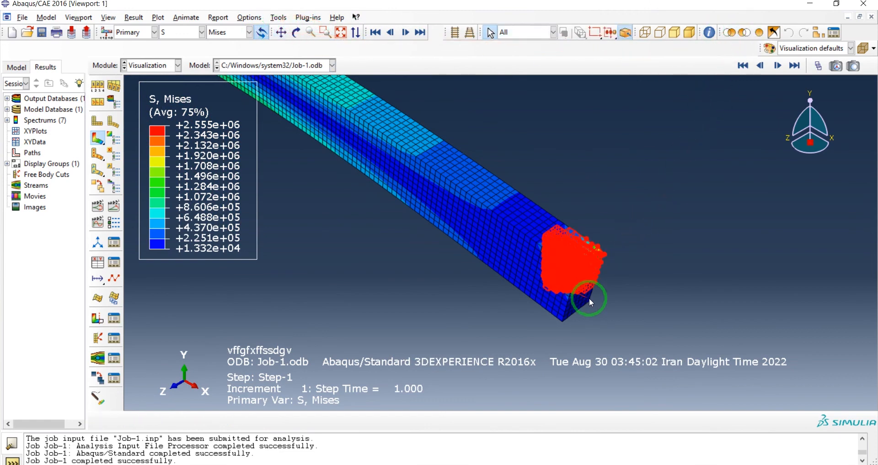
{"action": "left_click", "coordinate": [745, 33]}
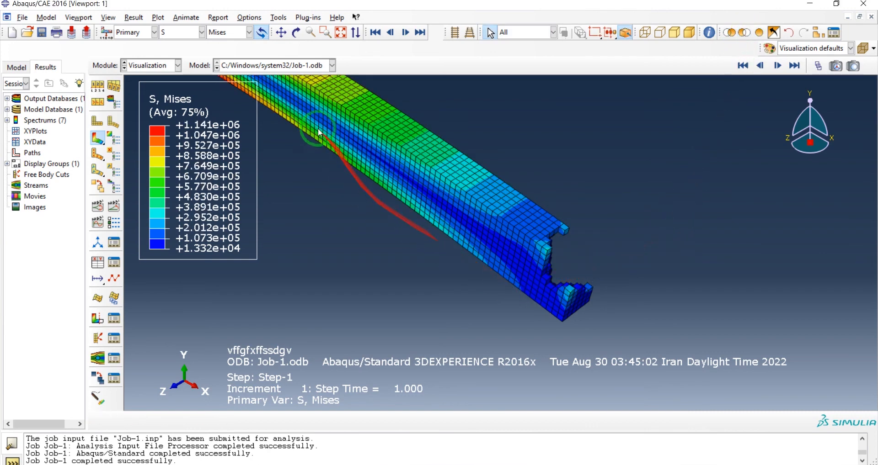
Inspect the Mises contours along the whole remaining beam from different angles, especially towards the fixed end
{"action": "left_click", "coordinate": [341, 32]}
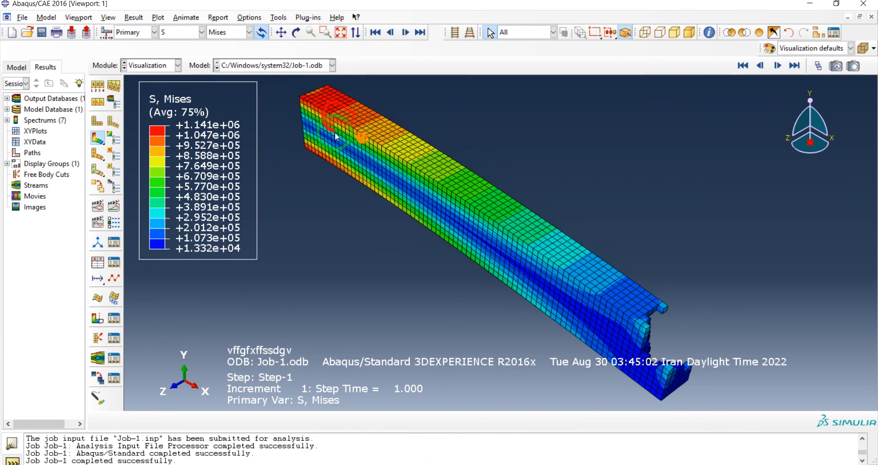
{"action": "left_click", "coordinate": [296, 32]}
{"action": "mouse_move", "coordinate": [402, 143]}
{"action": "left_mouse_down"}
{"action": "mouse_move", "coordinate": [417, 160]}
{"action": "mouse_move", "coordinate": [371, 176]}
{"action": "mouse_move", "coordinate": [416, 275]}
{"action": "mouse_move", "coordinate": [421, 254]}
{"action": "mouse_move", "coordinate": [407, 299]}
{"action": "mouse_move", "coordinate": [510, 241]}
{"action": "mouse_move", "coordinate": [452, 202]}
{"action": "mouse_move", "coordinate": [487, 209]}
{"action": "mouse_move", "coordinate": [484, 242]}
{"action": "mouse_move", "coordinate": [576, 256]}
{"action": "mouse_move", "coordinate": [484, 237]}
{"action": "mouse_move", "coordinate": [595, 220]}
{"action": "mouse_move", "coordinate": [598, 255]}
{"action": "mouse_move", "coordinate": [567, 270]}
{"action": "mouse_move", "coordinate": [535, 308]}
{"action": "mouse_move", "coordinate": [515, 296]}
{"action": "left_mouse_up"}
{"action": "mouse_move", "coordinate": [416, 263]}
{"action": "left_mouse_down"}
{"action": "mouse_move", "coordinate": [447, 231]}
{"action": "mouse_move", "coordinate": [478, 285]}
{"action": "mouse_move", "coordinate": [462, 288]}
{"action": "mouse_move", "coordinate": [539, 314]}
{"action": "mouse_move", "coordinate": [557, 309]}
{"action": "mouse_move", "coordinate": [450, 244]}
{"action": "left_mouse_up"}
{"action": "left_click", "coordinate": [297, 32]}
{"action": "left_click", "coordinate": [340, 32]}
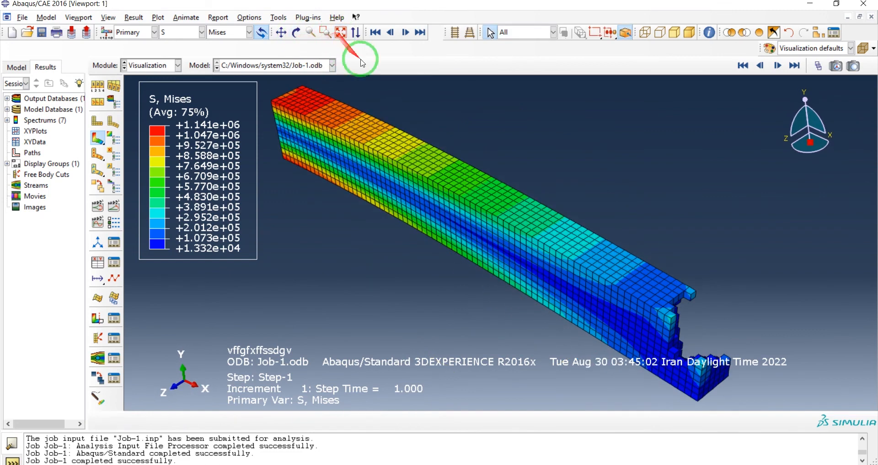